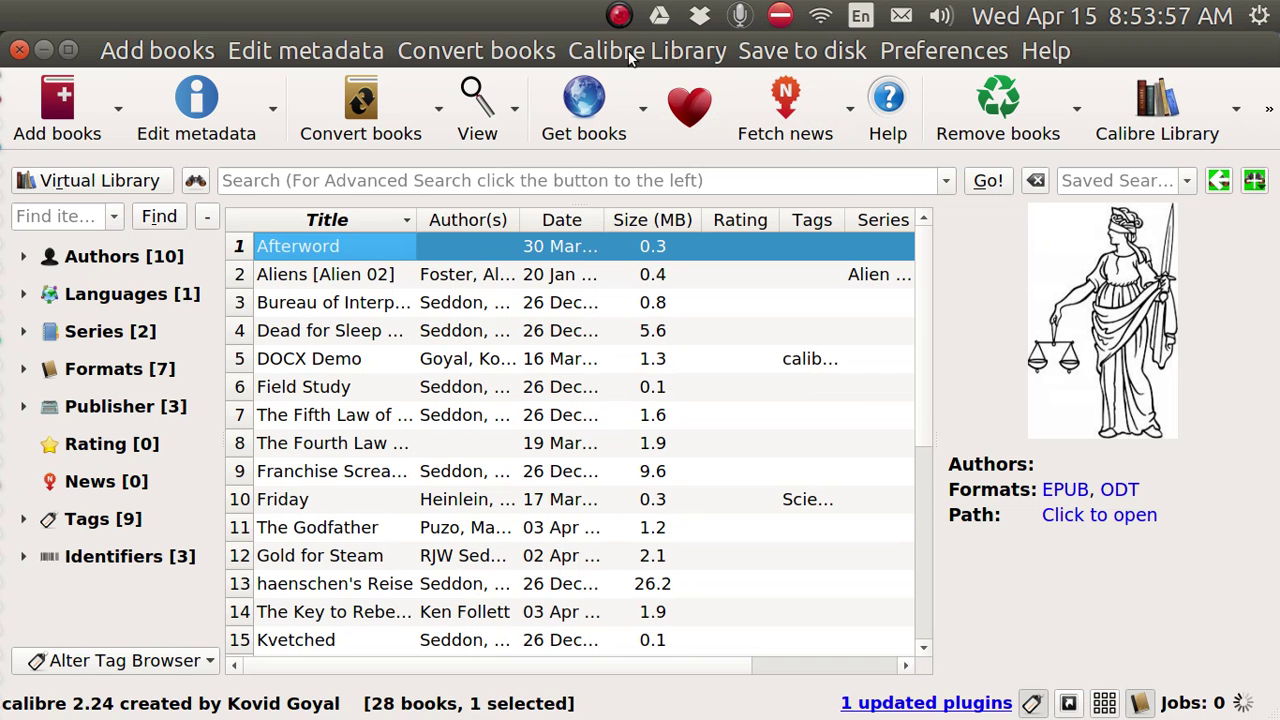
Add the file lunAppJon.odt to the calibre library
click(80, 131)
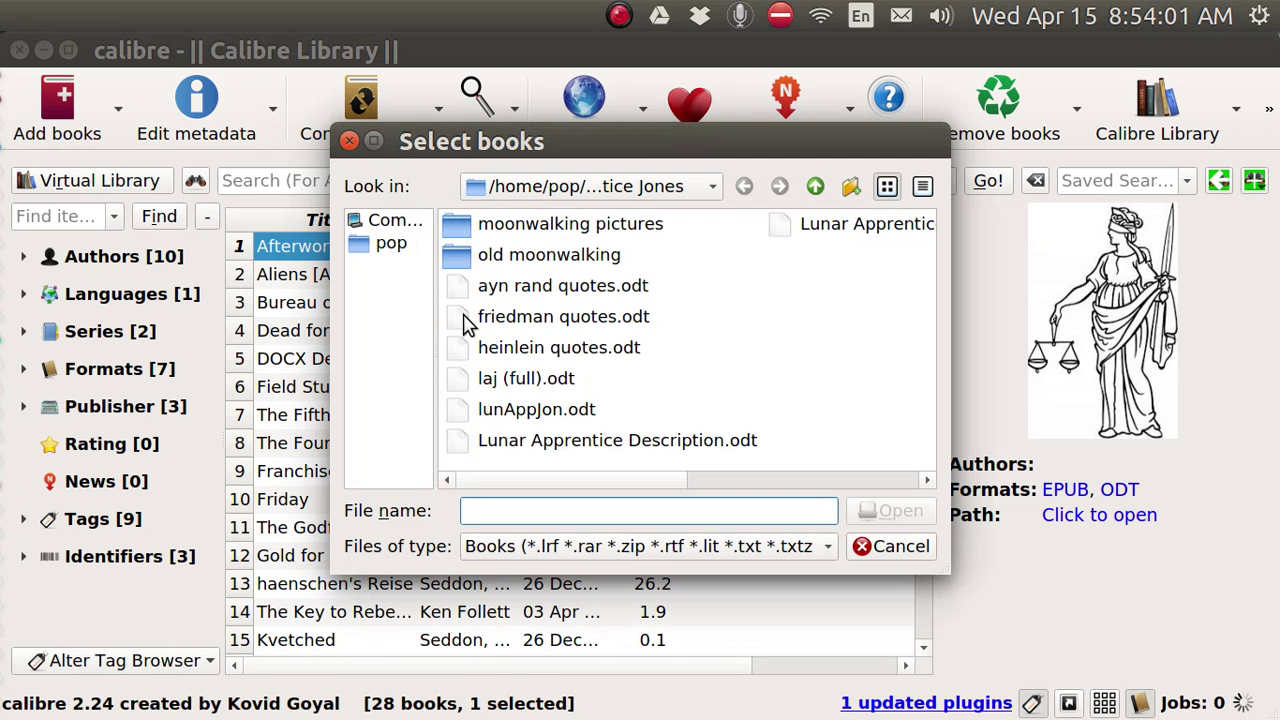
click(527, 416)
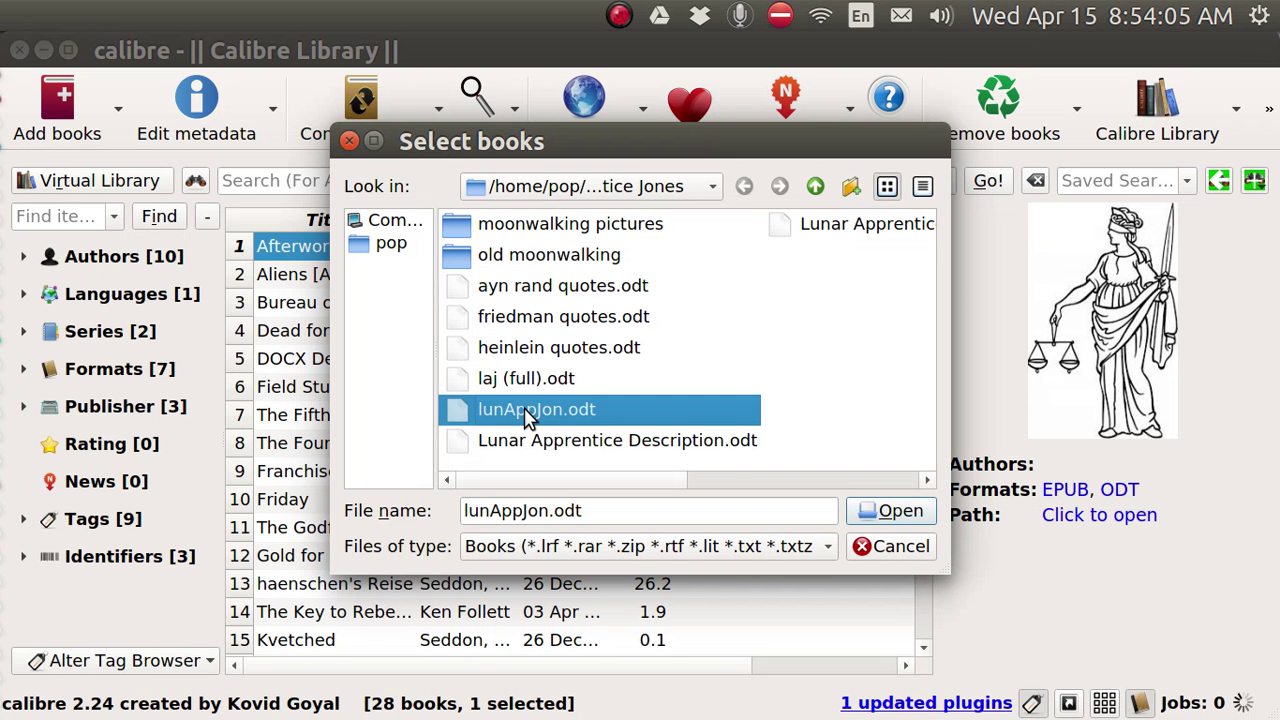
click(900, 511)
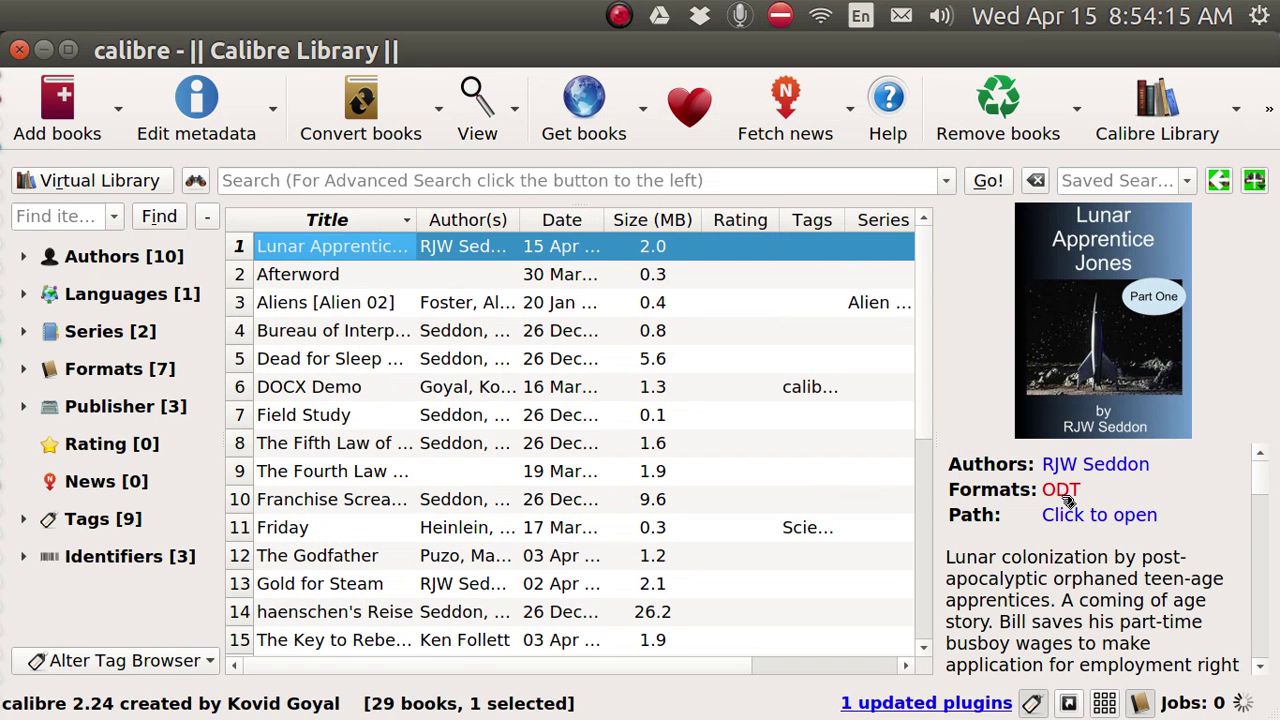
Convert Lunar Apprentice Jones to EPUB using the default conversion settings
click(373, 120)
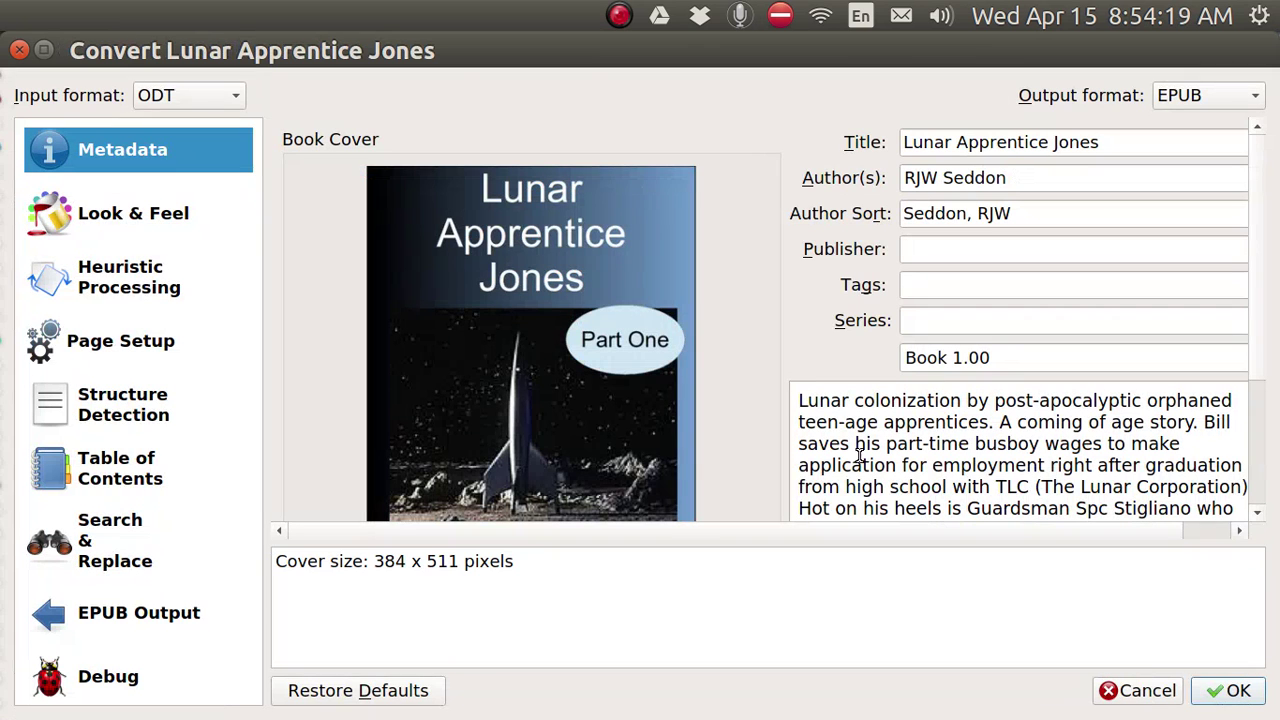
click(1238, 691)
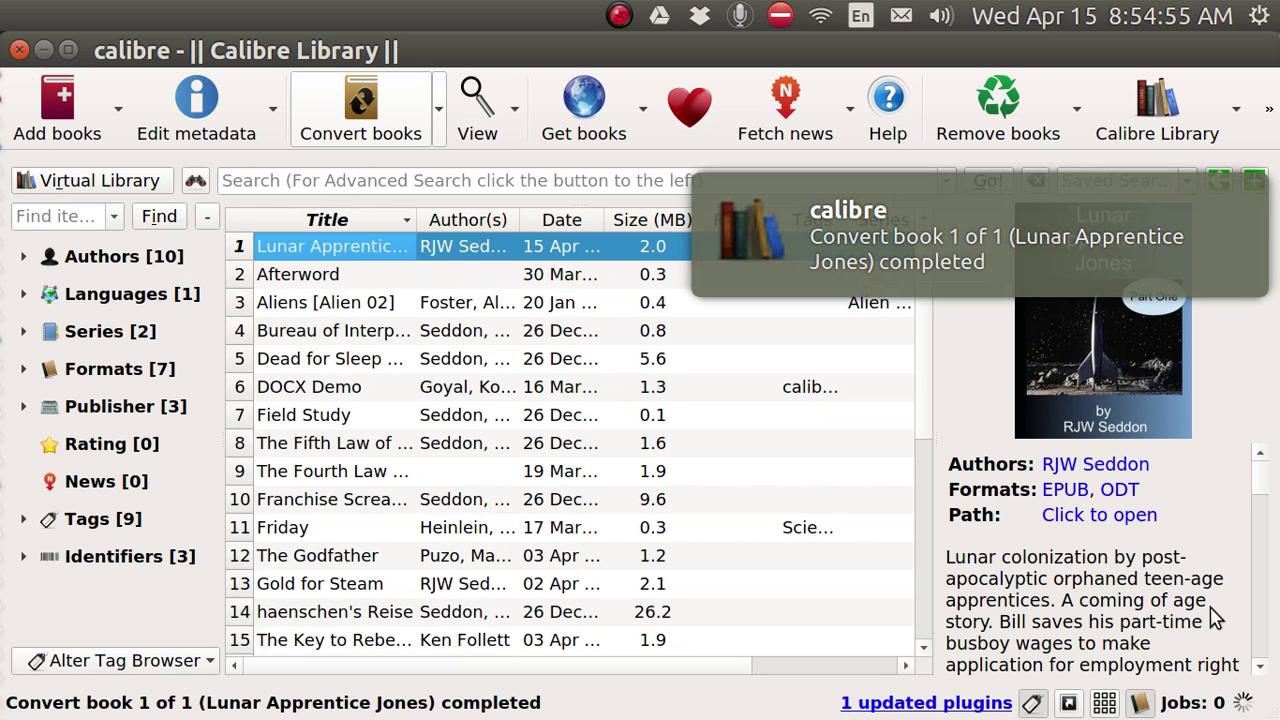
Open the Lunar Apprentice Jones EPUB in a maximized viewer and scroll to Chapter 1
click(1068, 492)
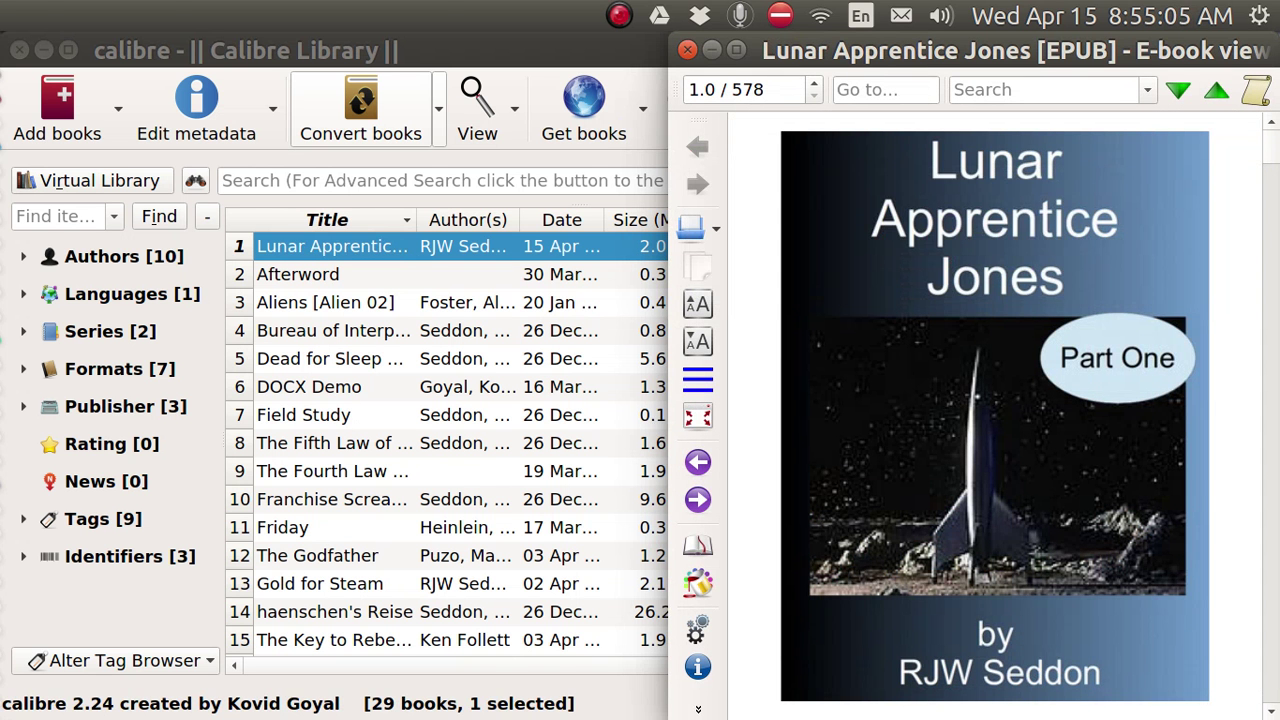
key(ctrl+super+Up)
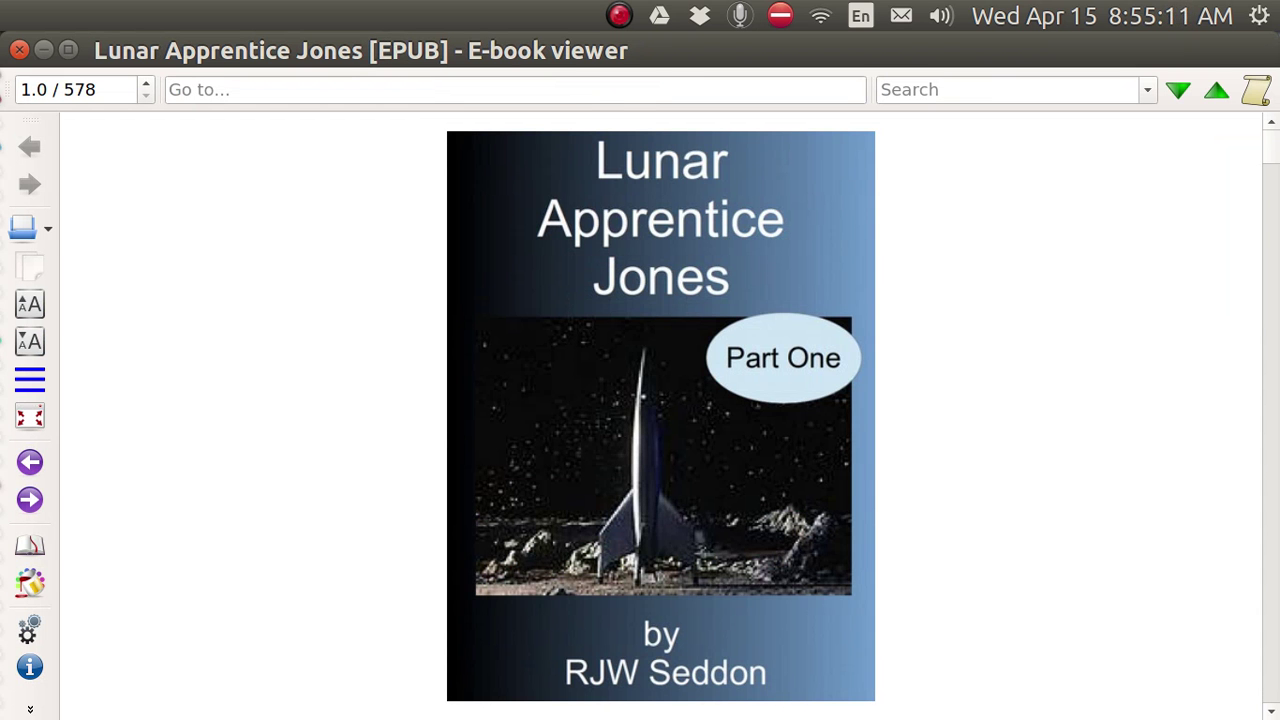
scroll(1065, 500, down, 1)
scroll(1065, 500, down, 3)
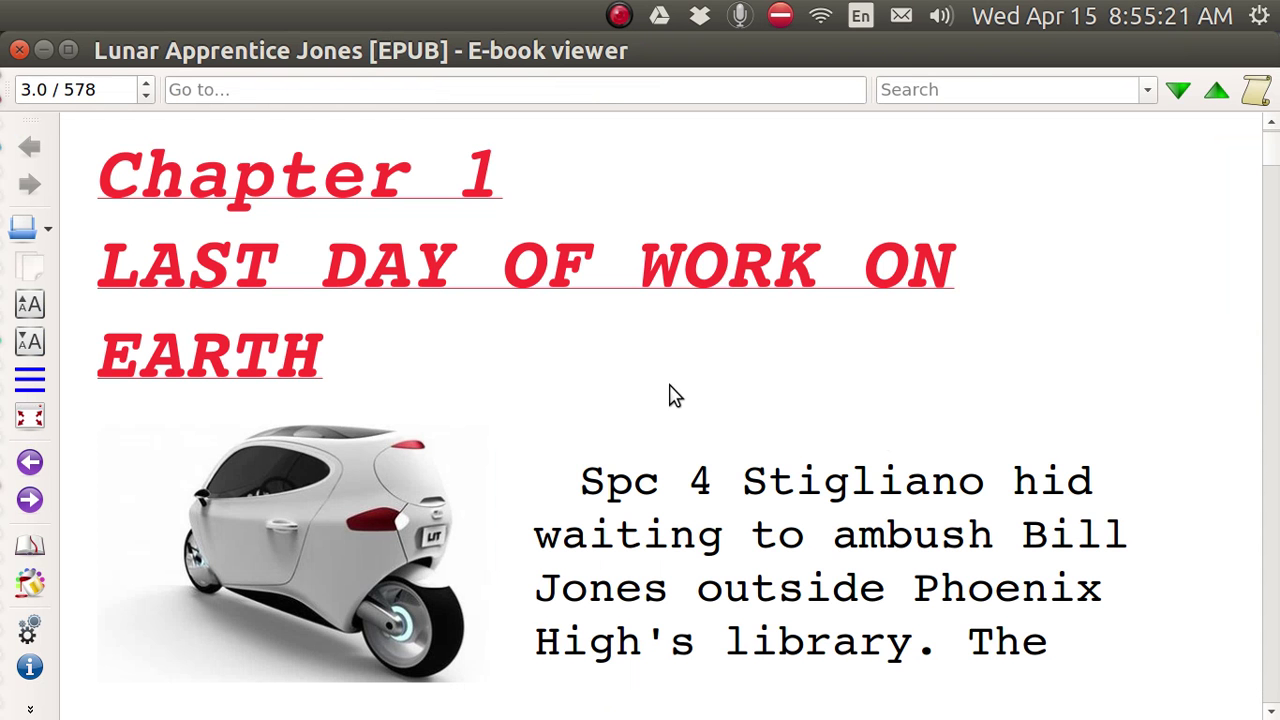
Test the smaller and larger font size buttons, then page ahead to the first quote box
click(29, 345)
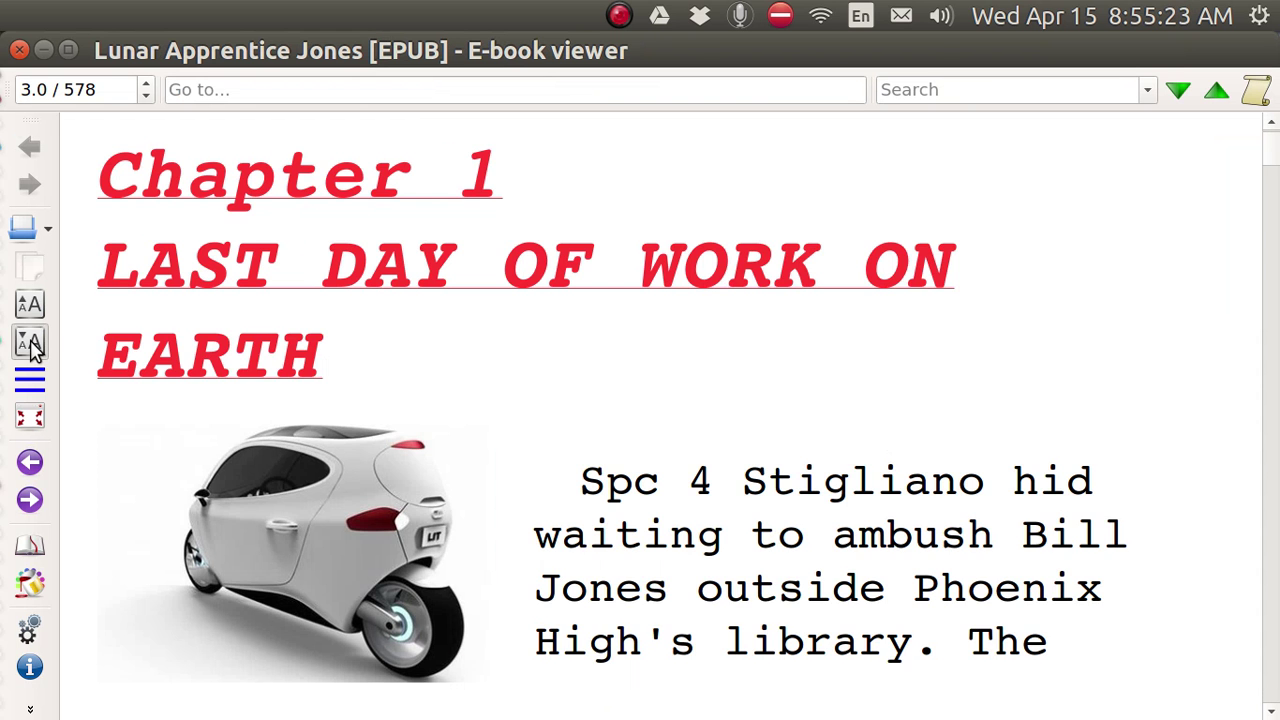
click(30, 310)
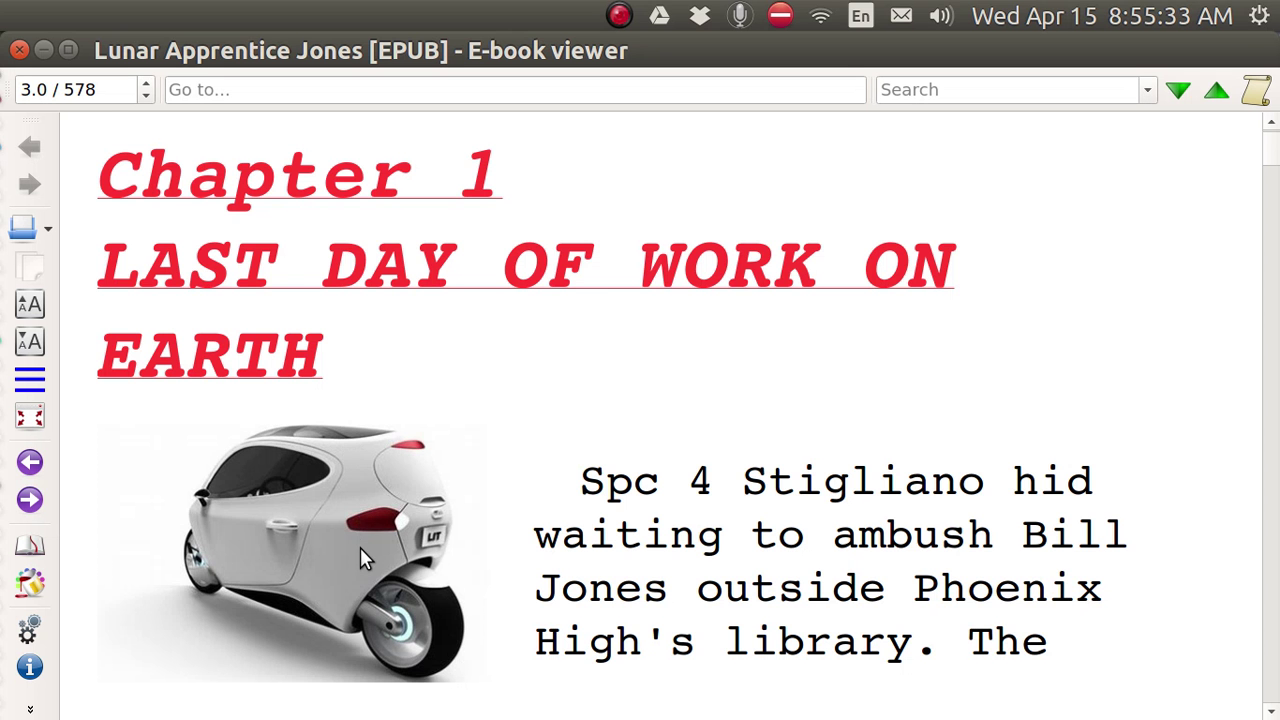
key(Page_Down)
key(Page_Down)
key(Page_Down)
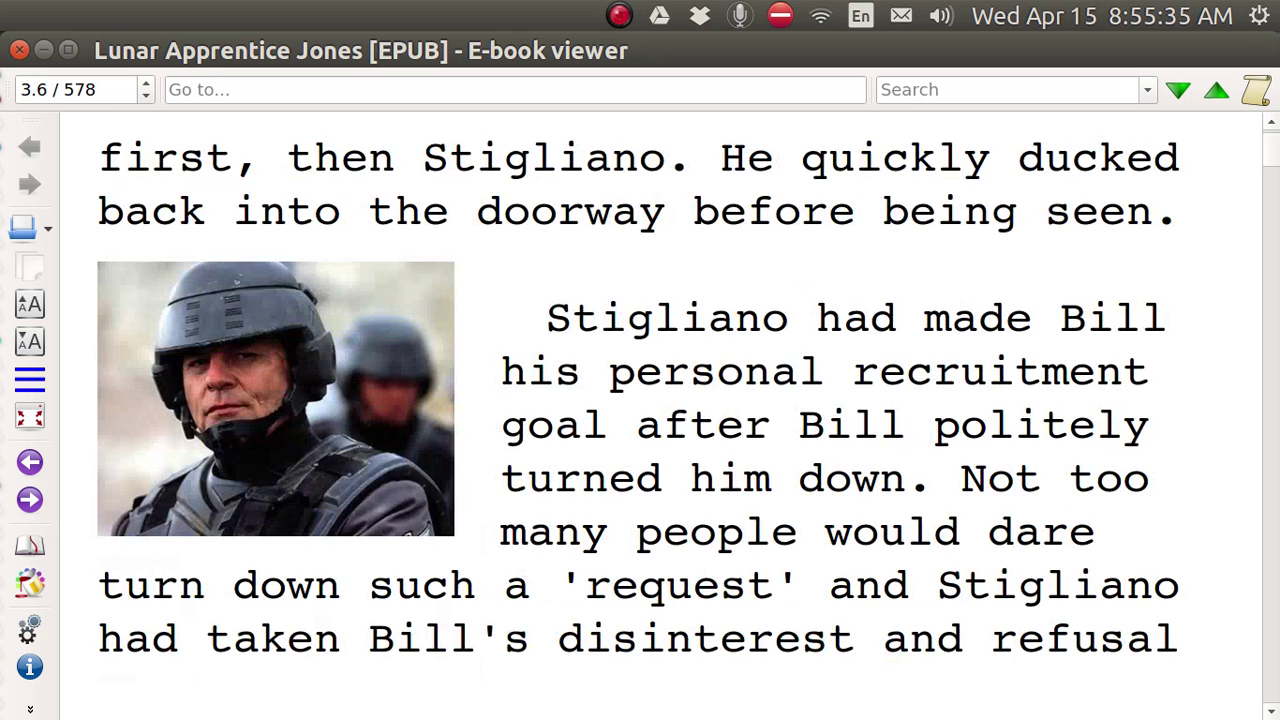
key(Page_Down)
key(Page_Down)
key(Page_Down)
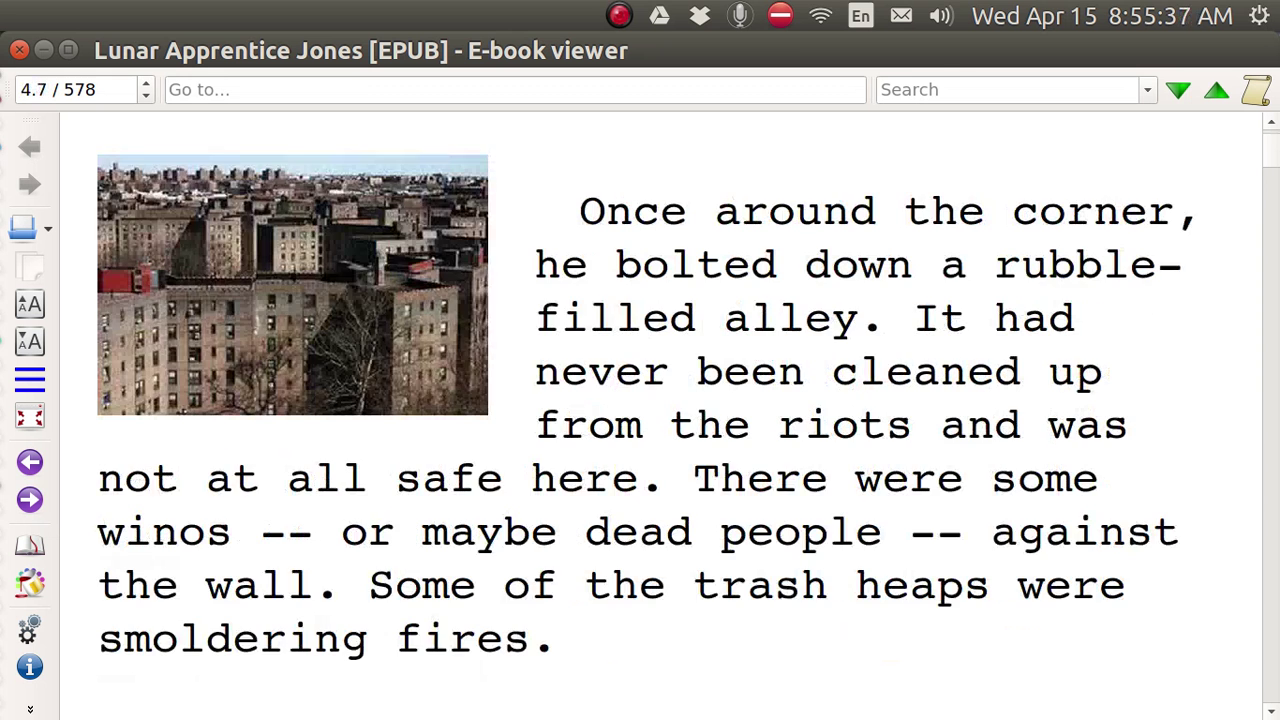
key(Page_Down)
key(Page_Down)
key(Page_Down)
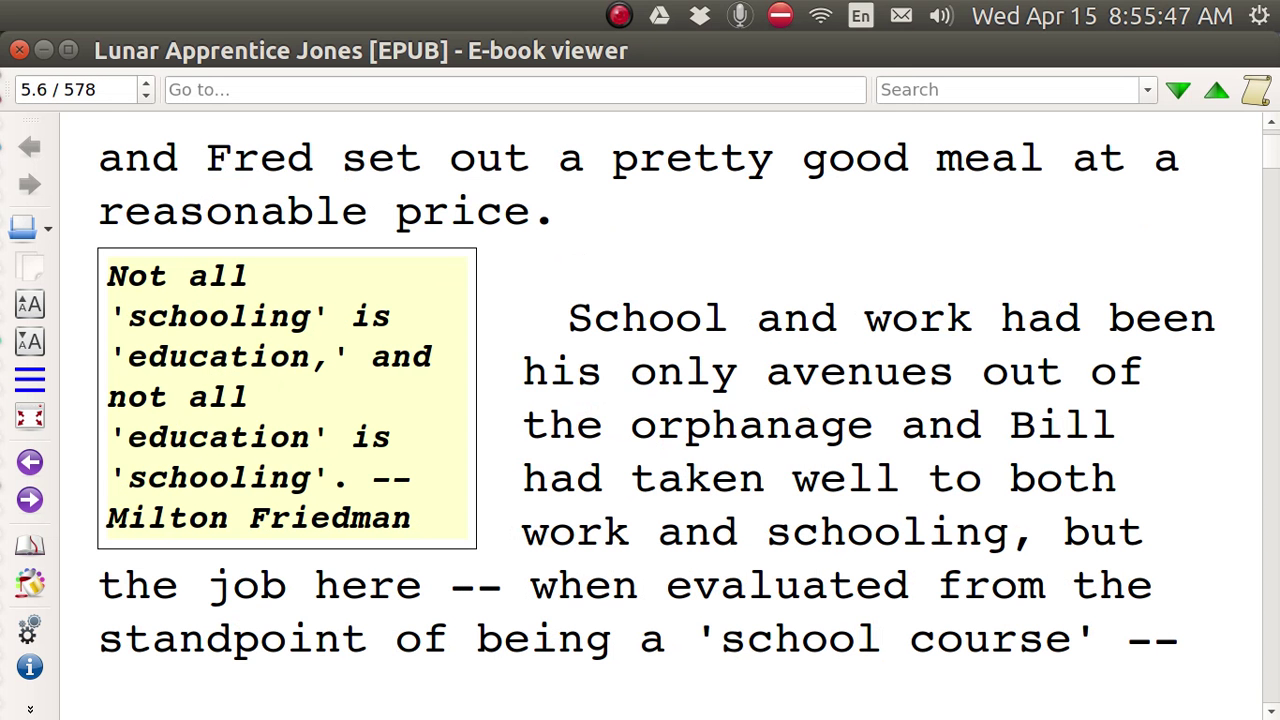
Page to the Milton Friedman quote box and compare its two split halves
key(Page_Down)
key(Page_Down)
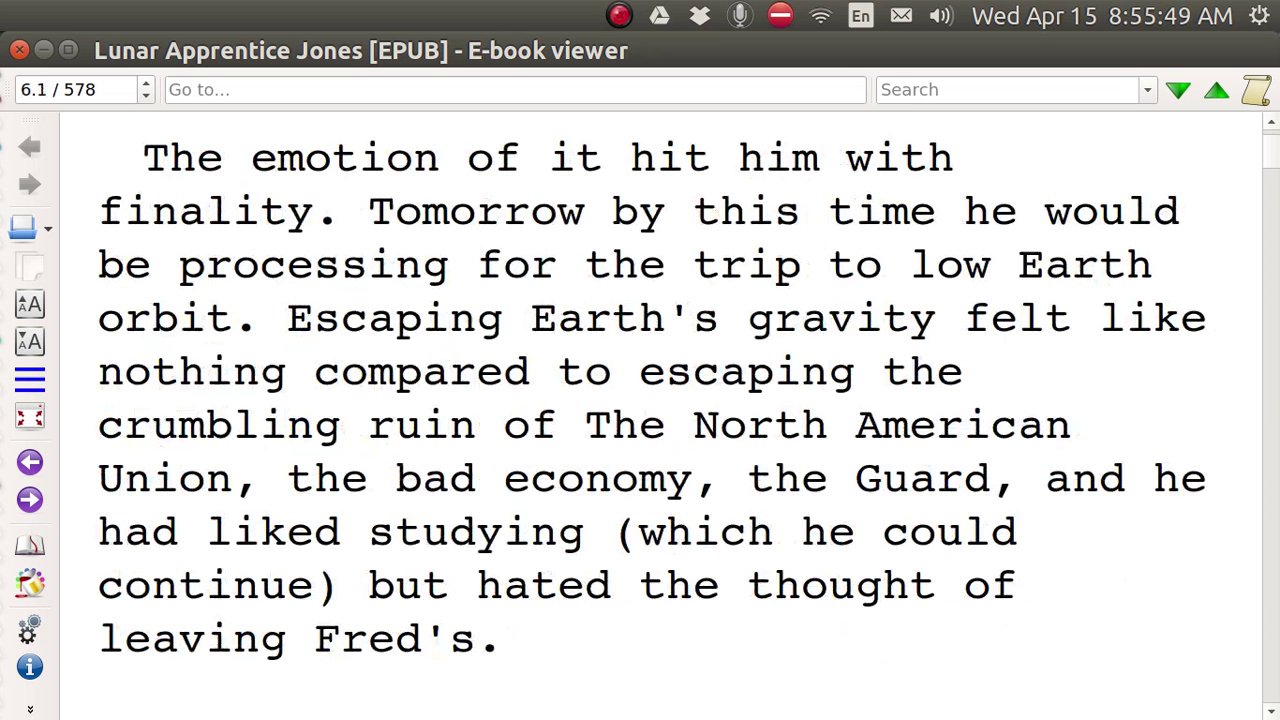
key(Page_Down)
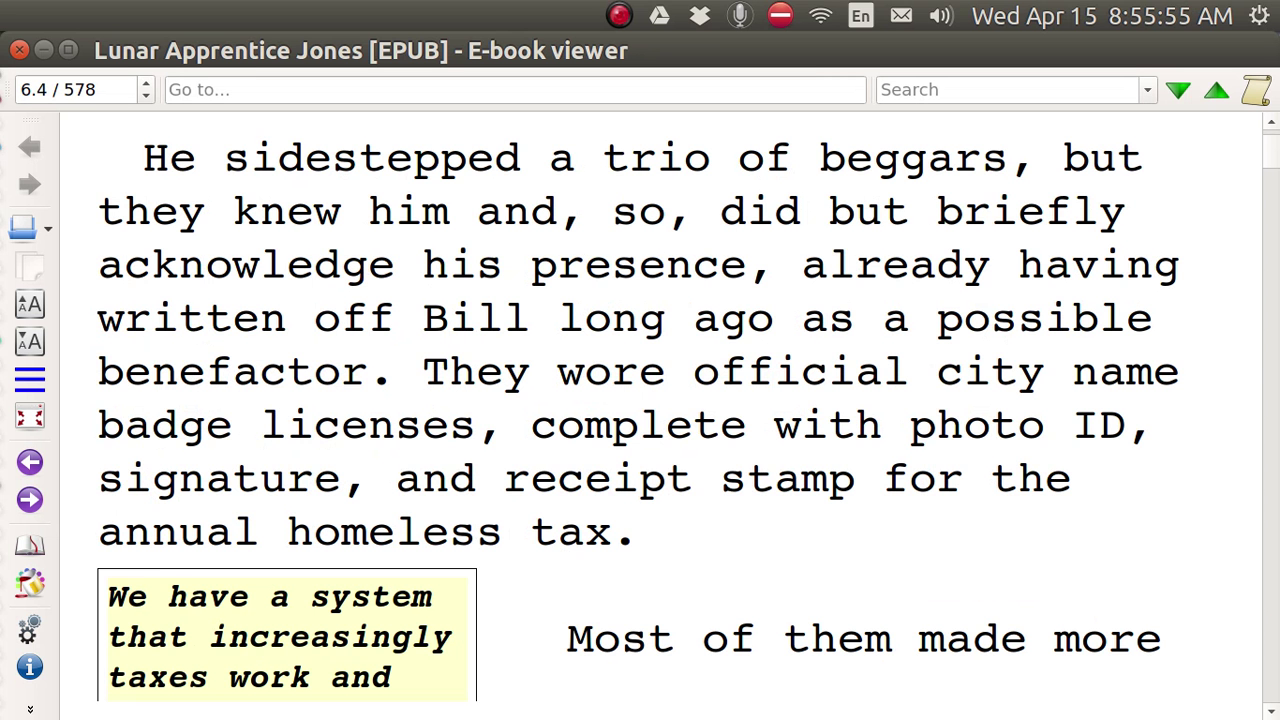
key(Page_Down)
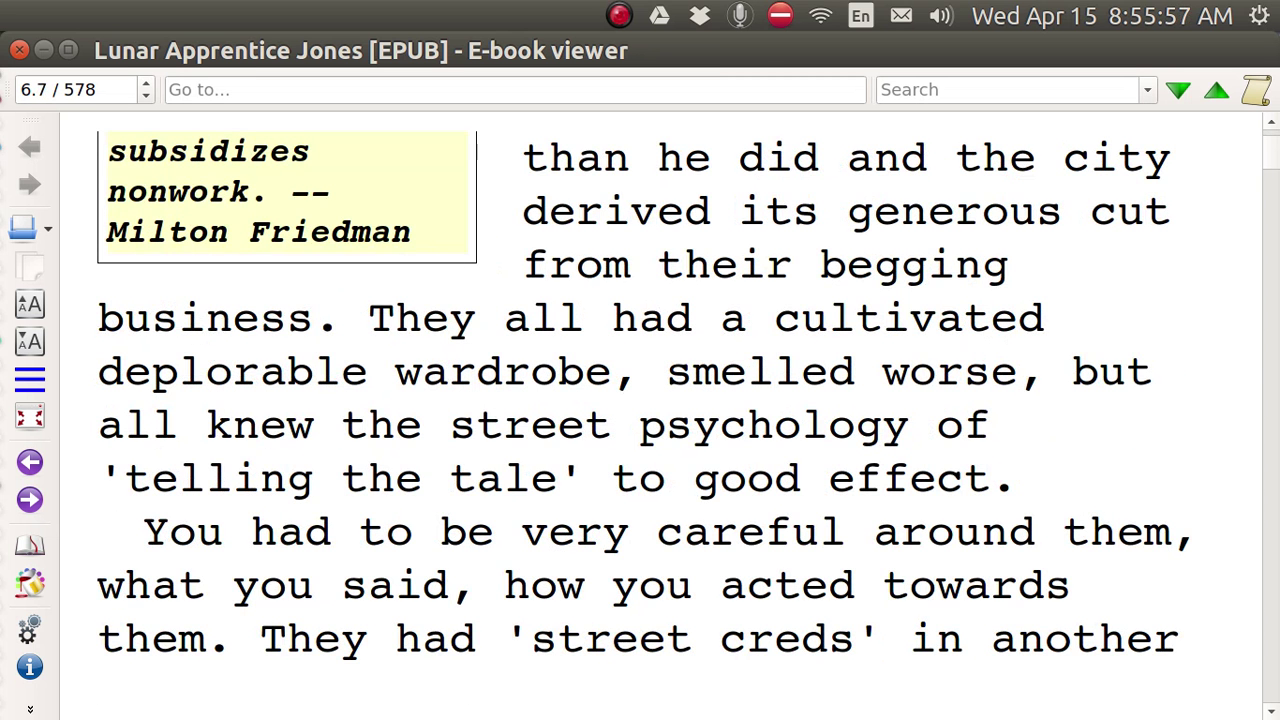
key(Page_Up)
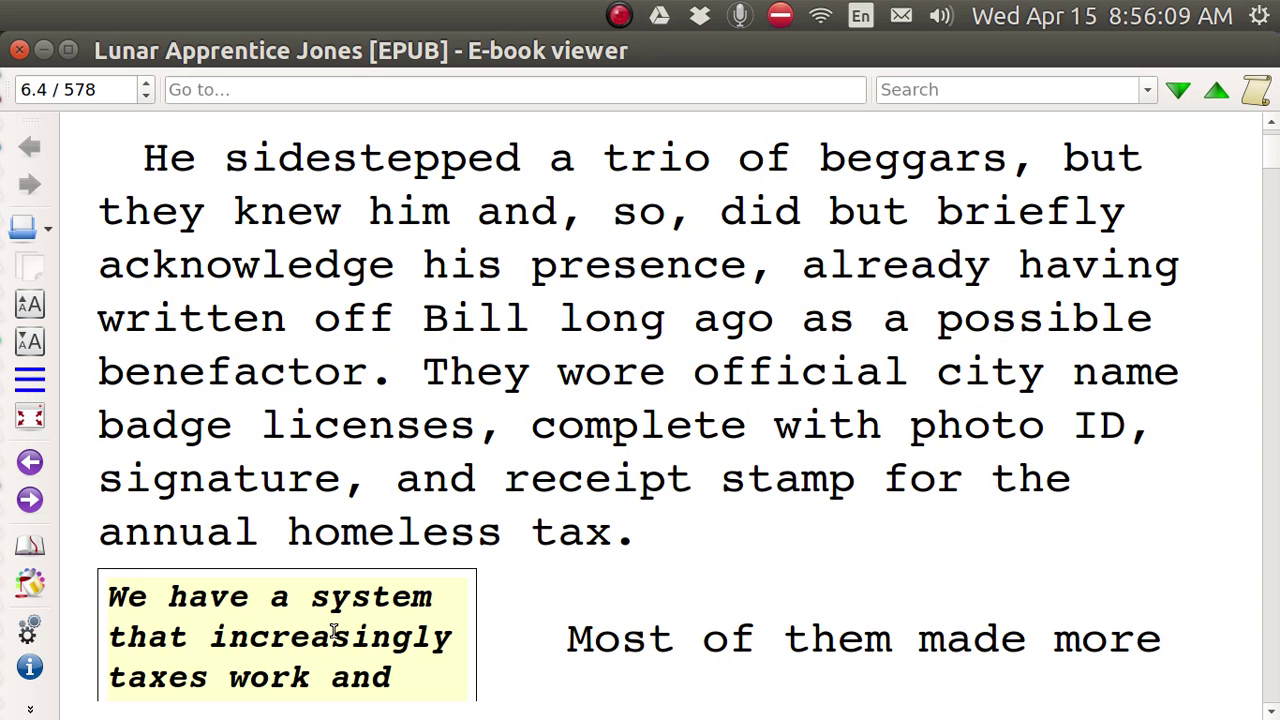
key(Page_Down)
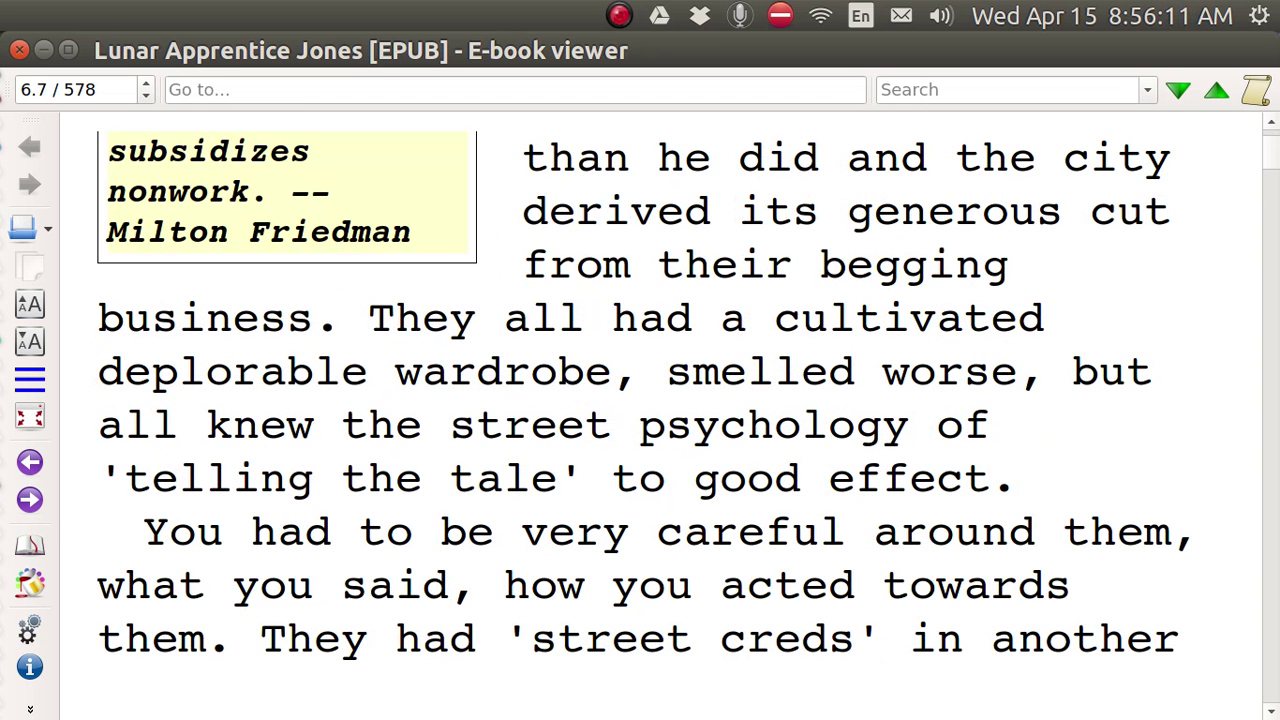
key(Page_Up)
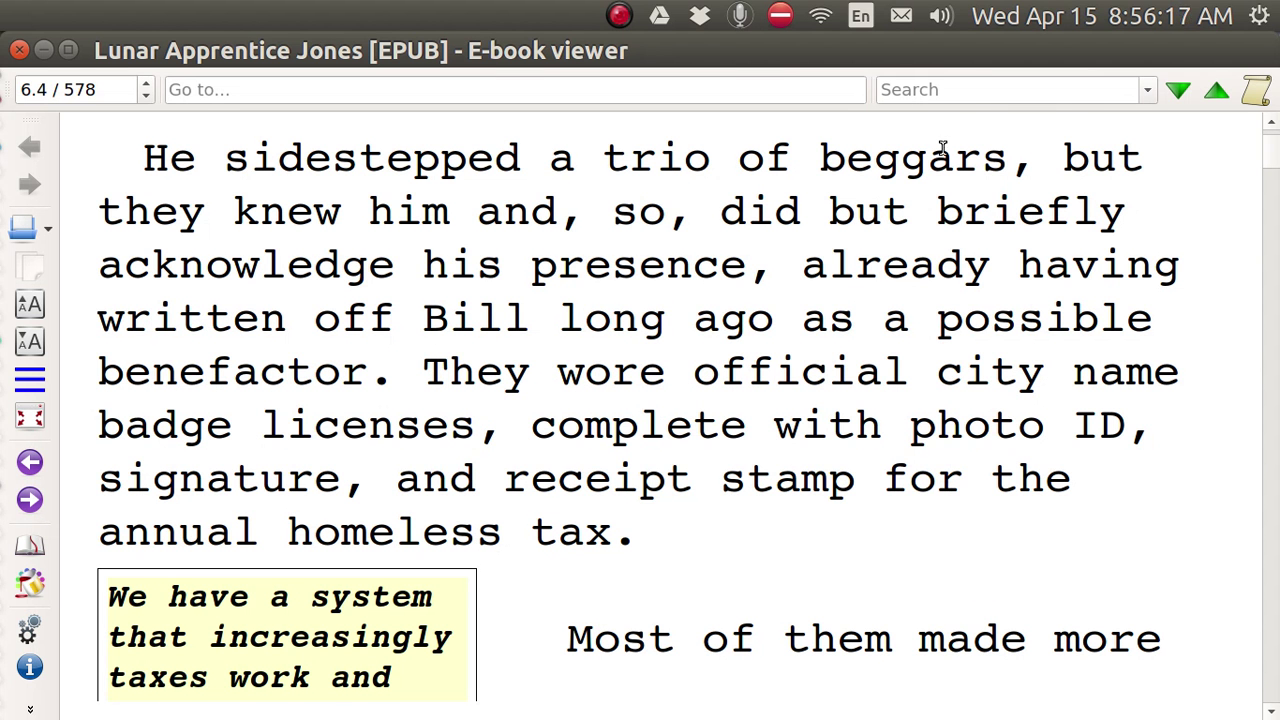
Search the book for 'milton' and jump through the first several matches
click(932, 91)
text(milton)
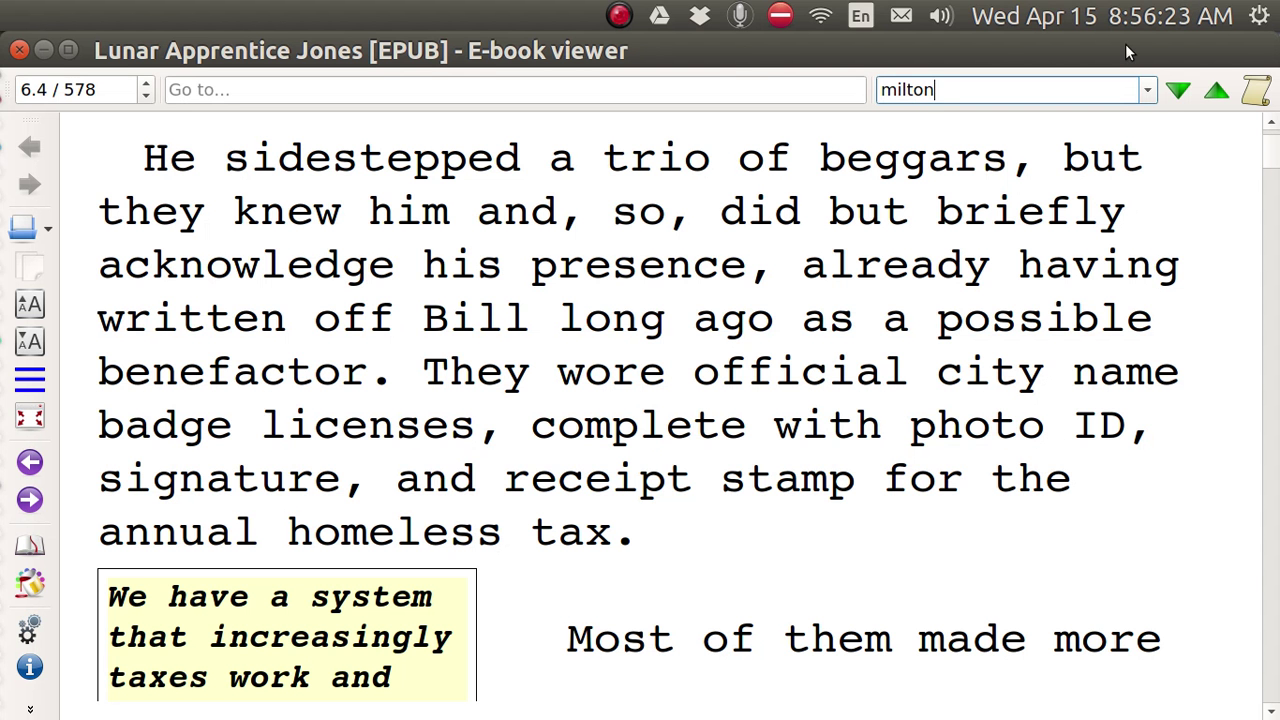
click(1180, 92)
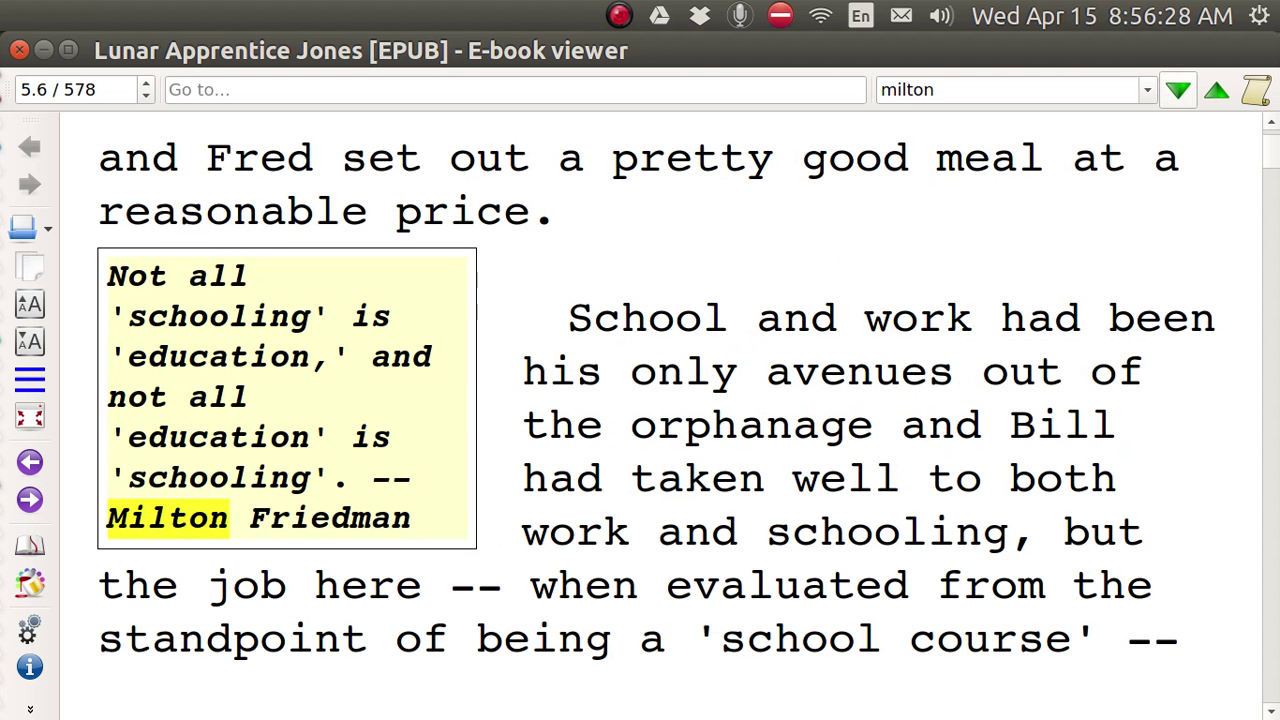
click(1179, 91)
click(1179, 91)
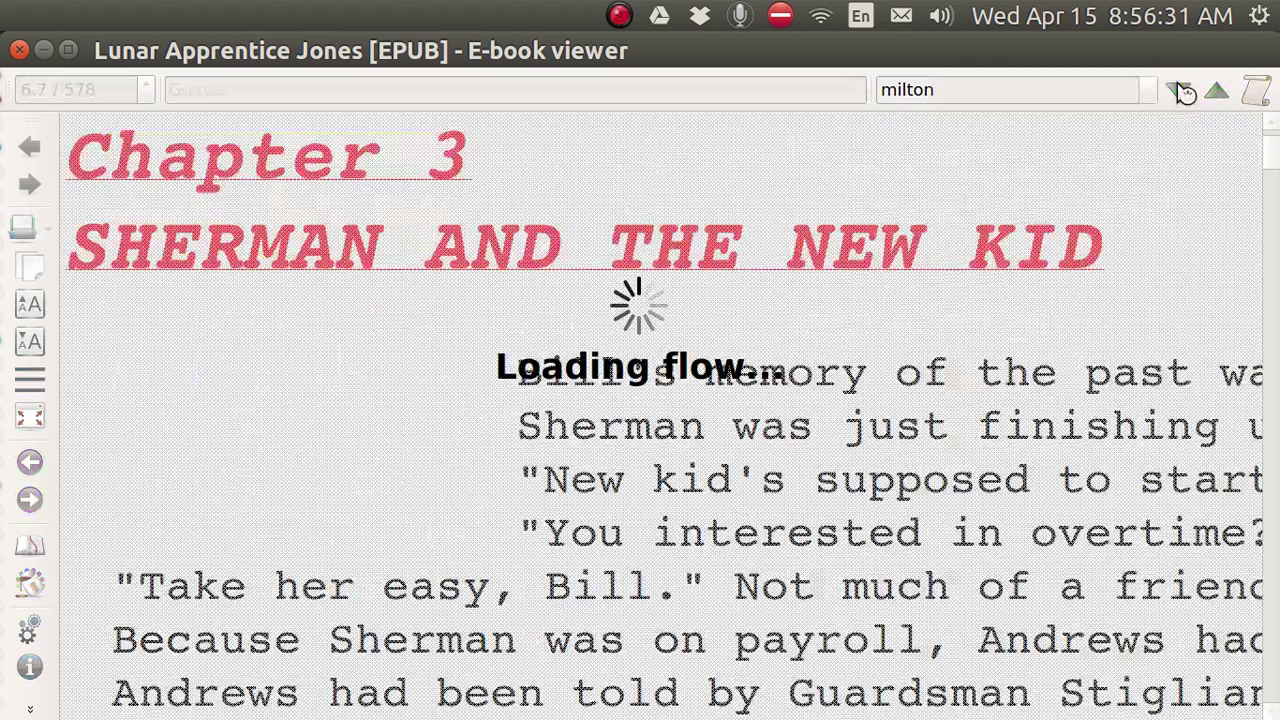
click(1179, 91)
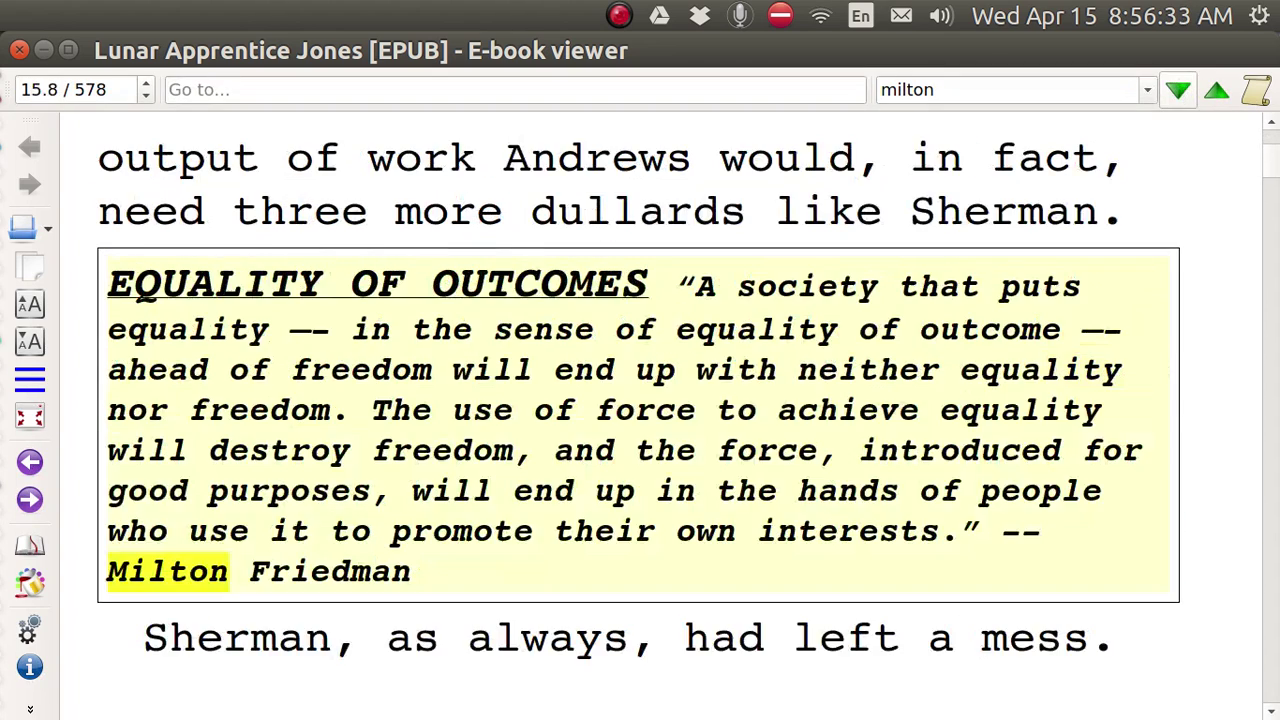
click(1179, 91)
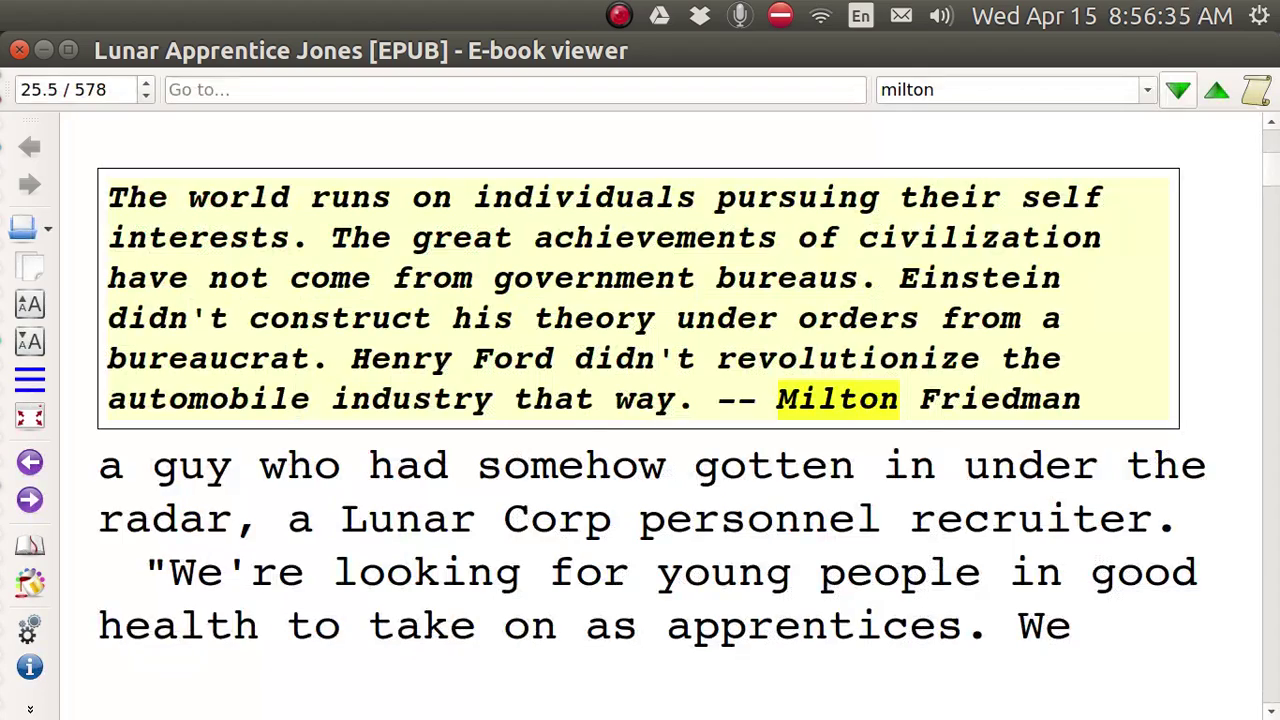
Continue through the remaining 'milton' quote-box matches, then close the viewer
click(1179, 91)
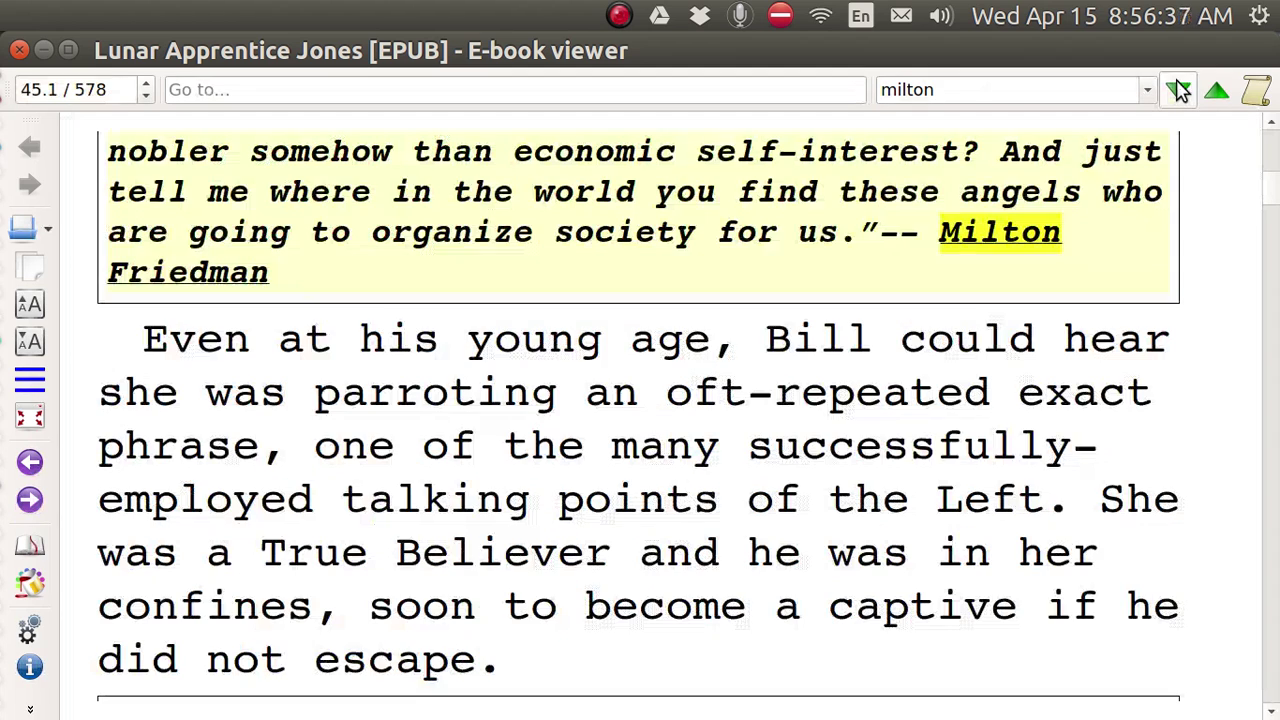
click(1179, 91)
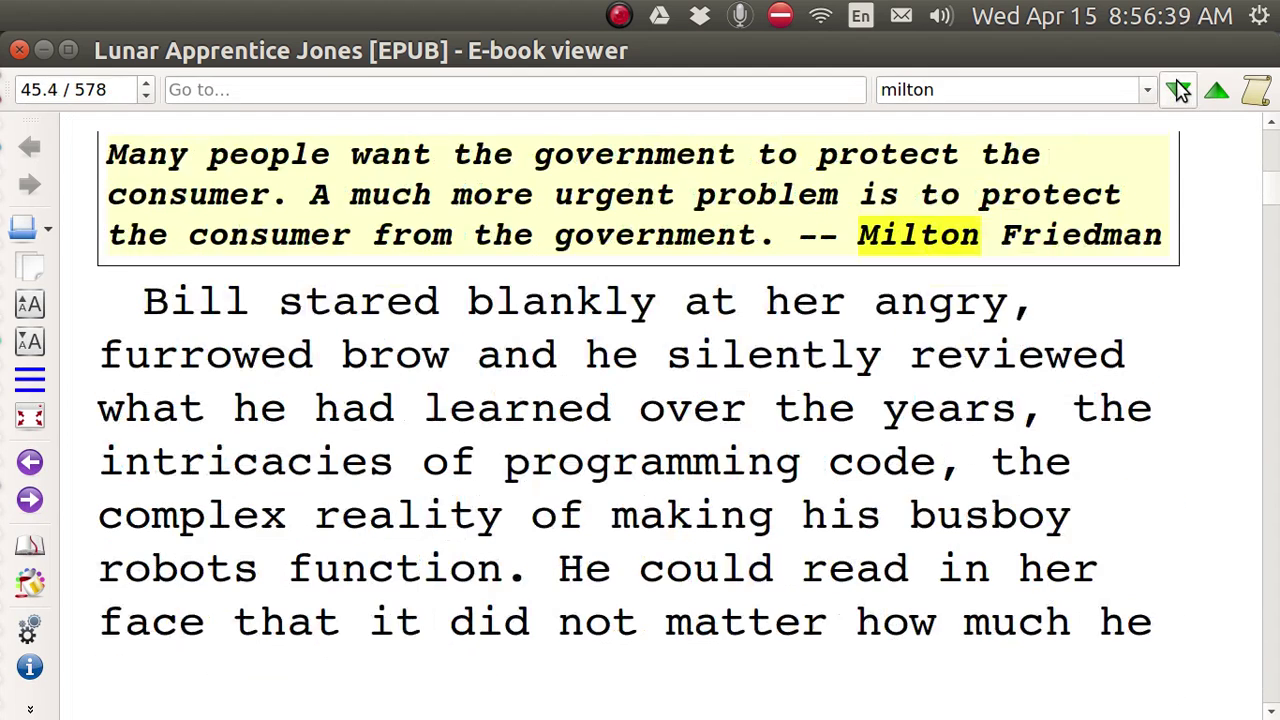
click(1179, 91)
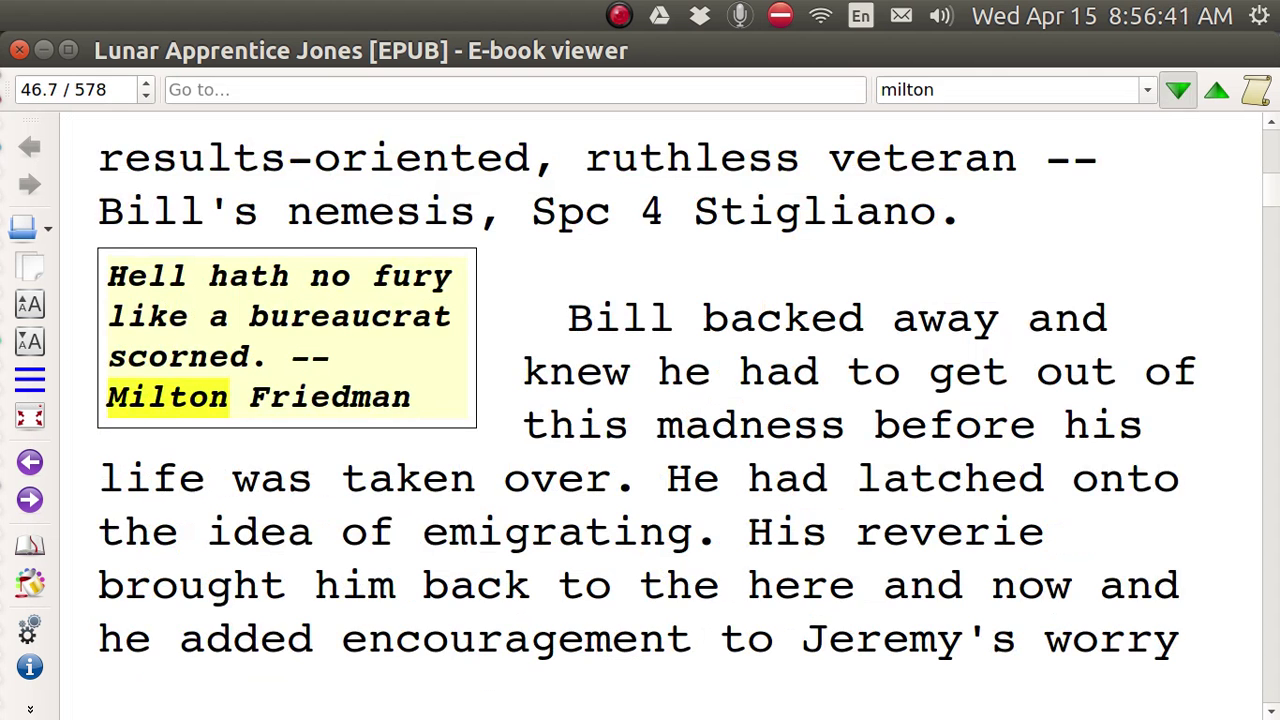
click(1179, 91)
click(1179, 91)
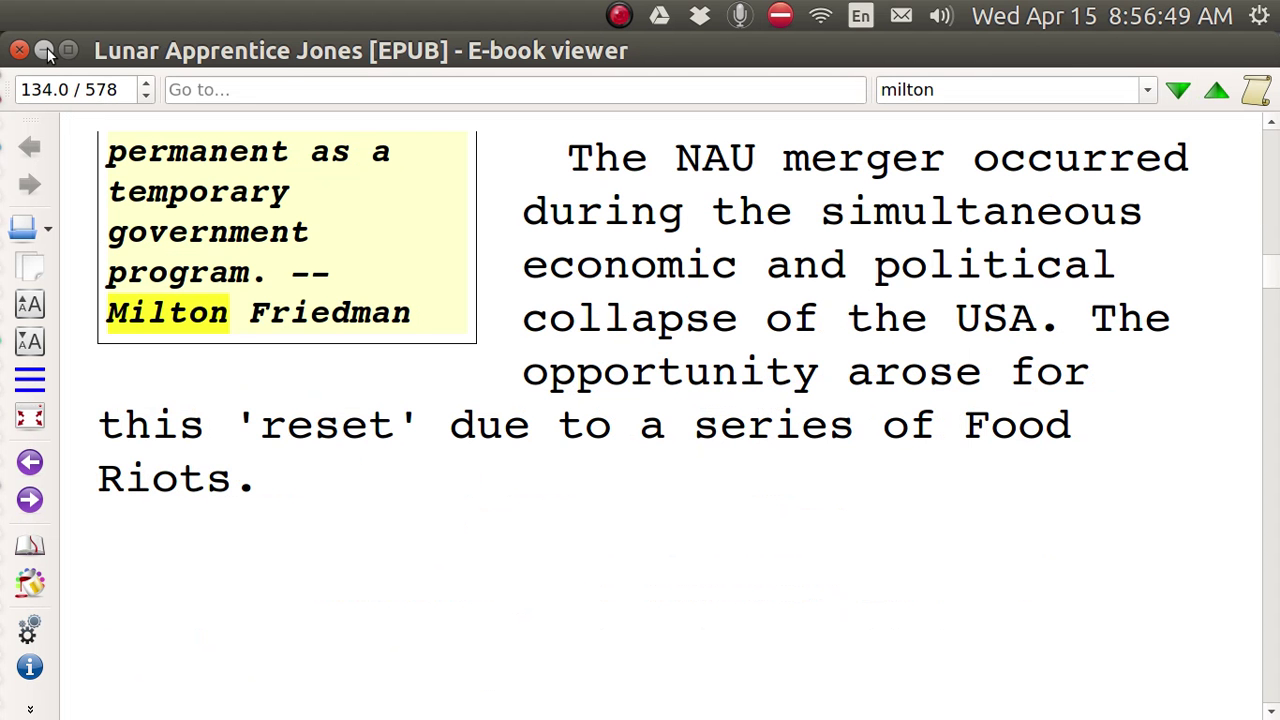
click(19, 50)
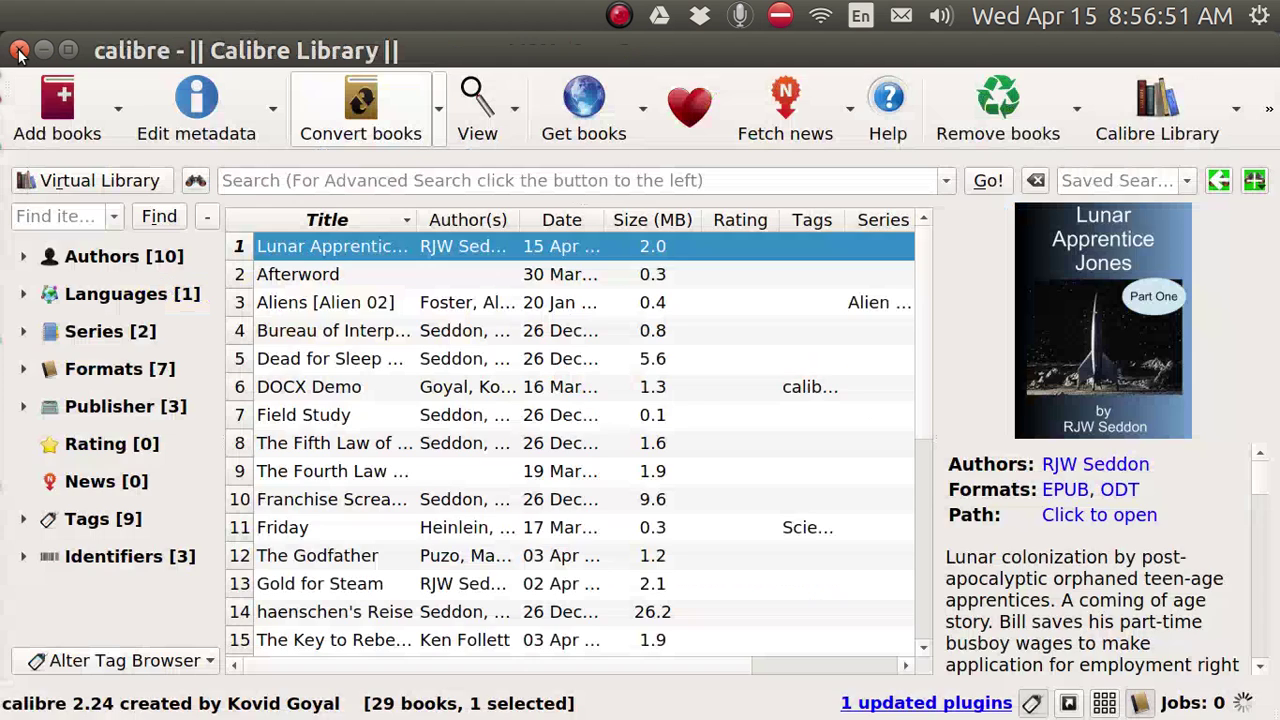
Open Lunar Apprentice Jones in Edit book from its right-click menu
right_click(276, 251)
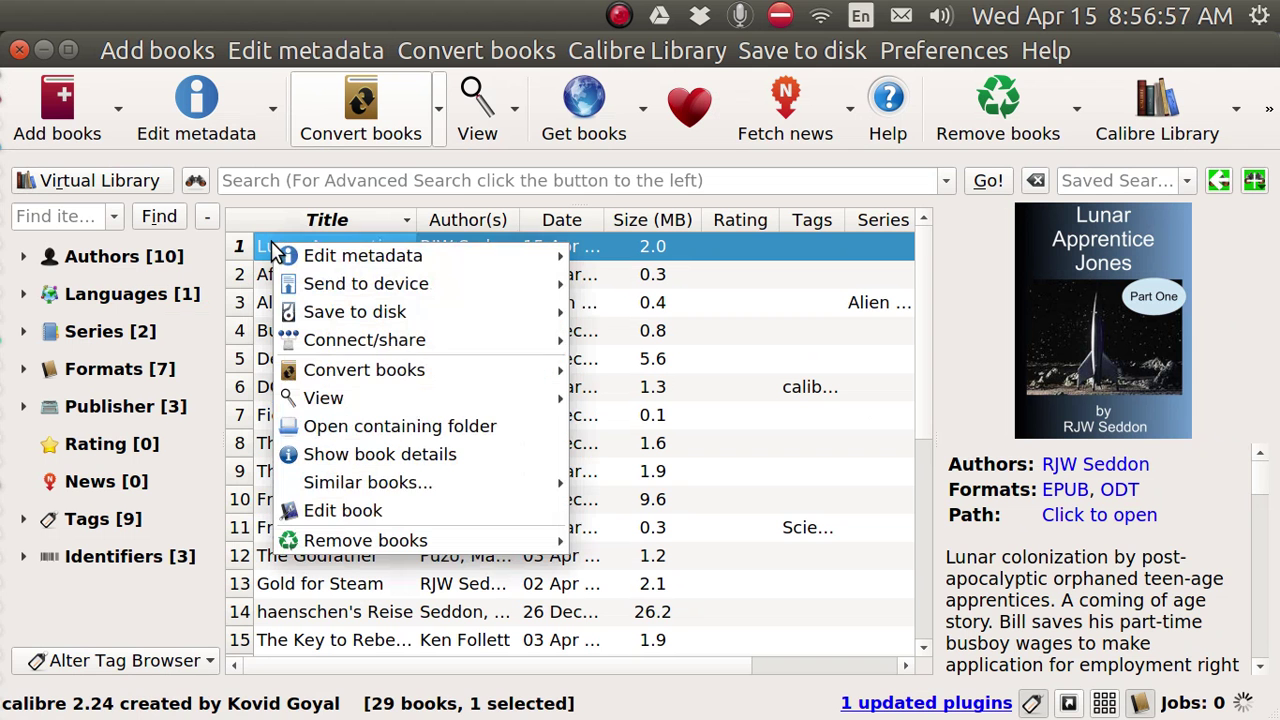
click(322, 510)
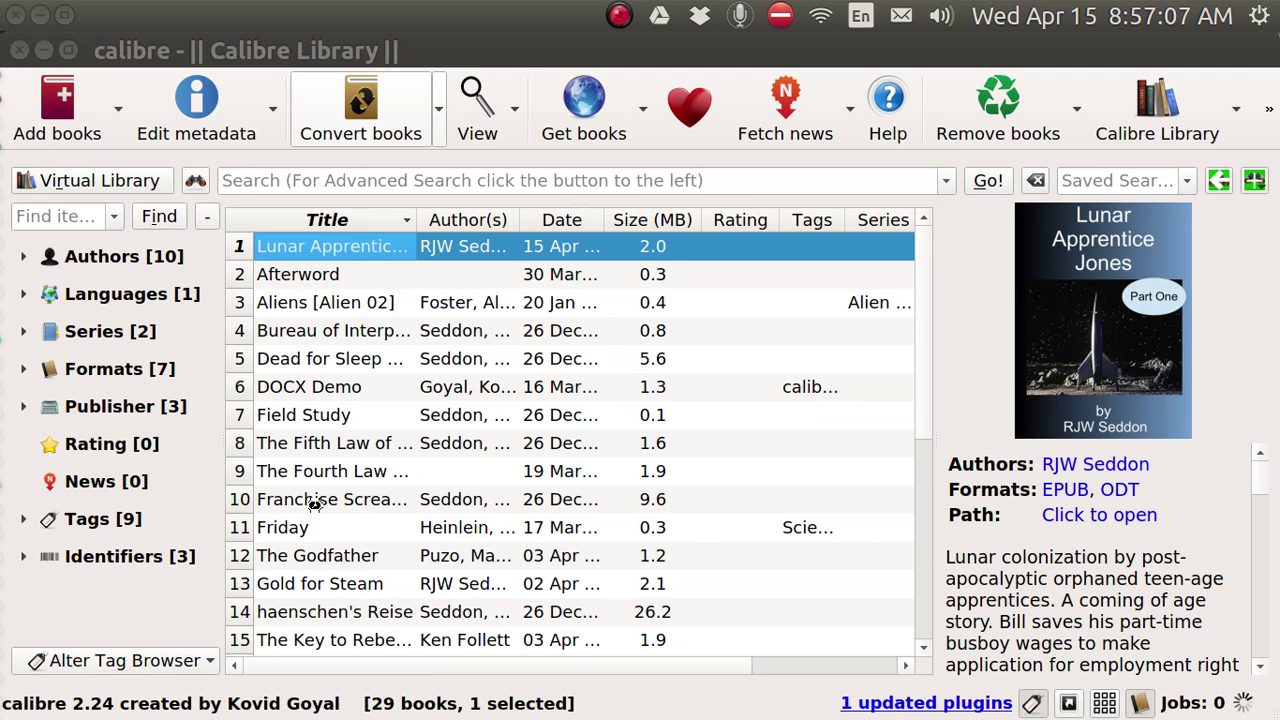
Widen the Files Browser, collapse the Text folder, and open stylesheet.css from Styles
key(t)
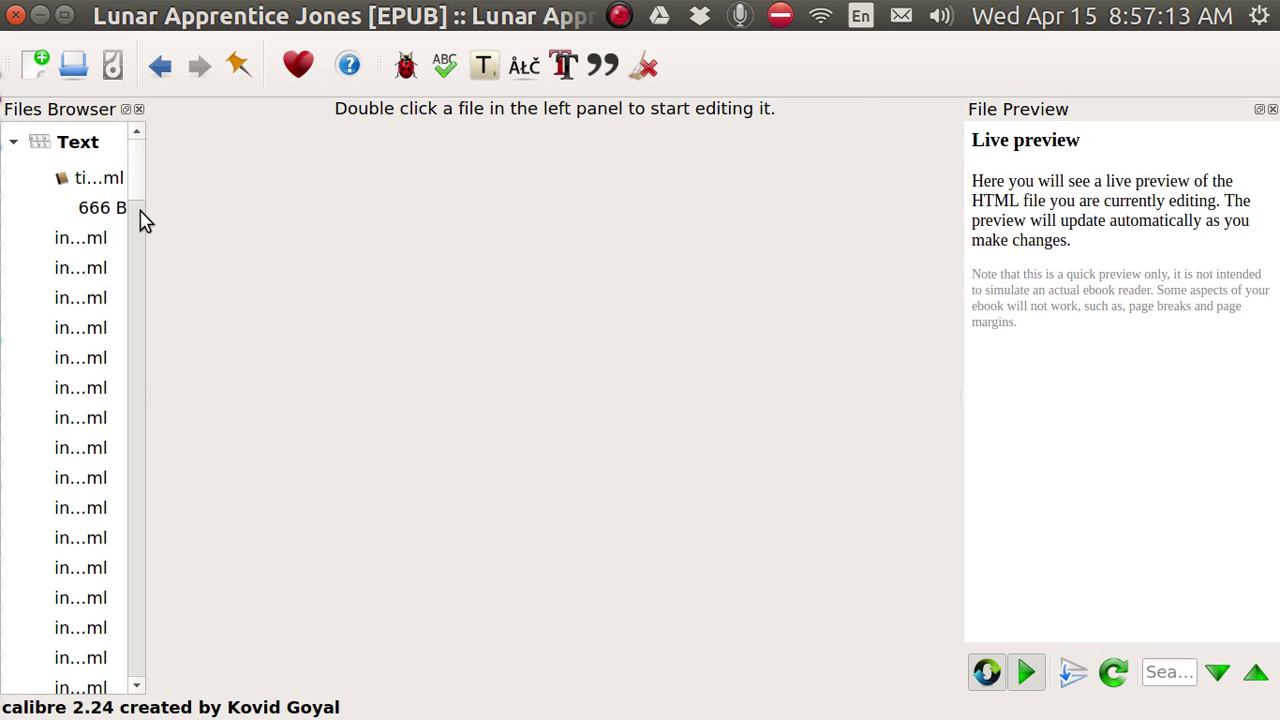
drag(148, 211, 374, 234)
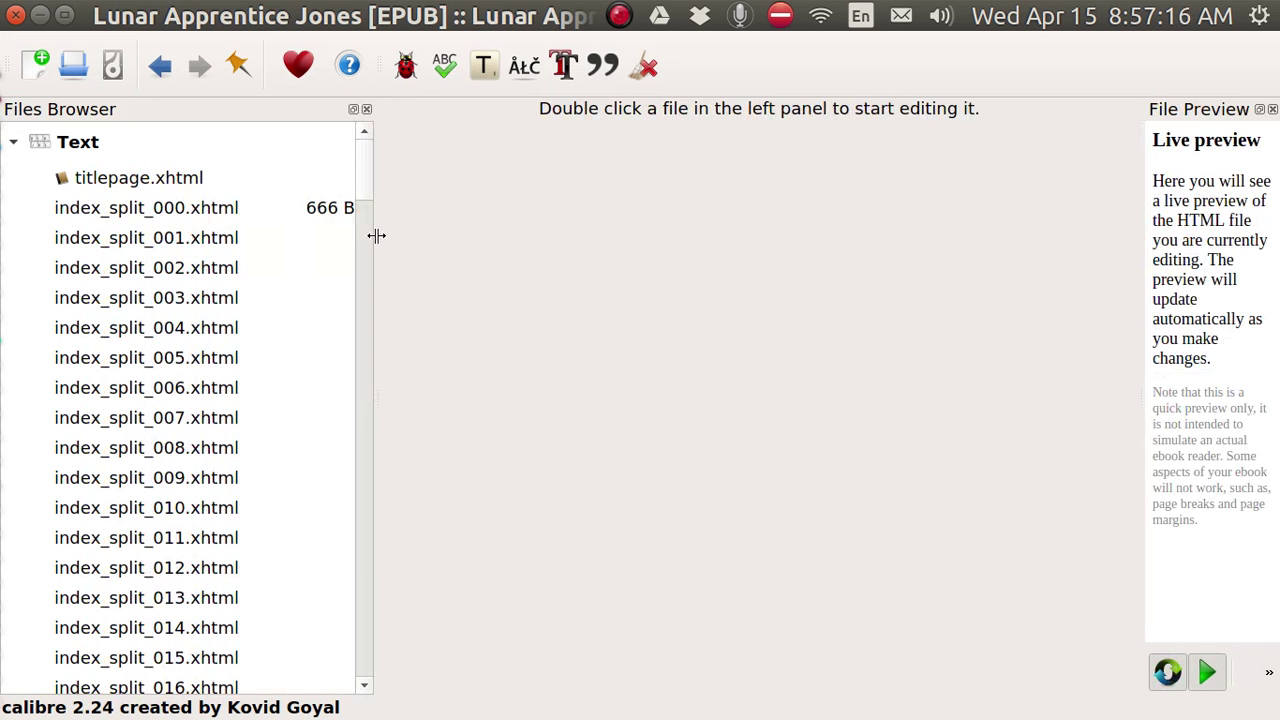
click(14, 146)
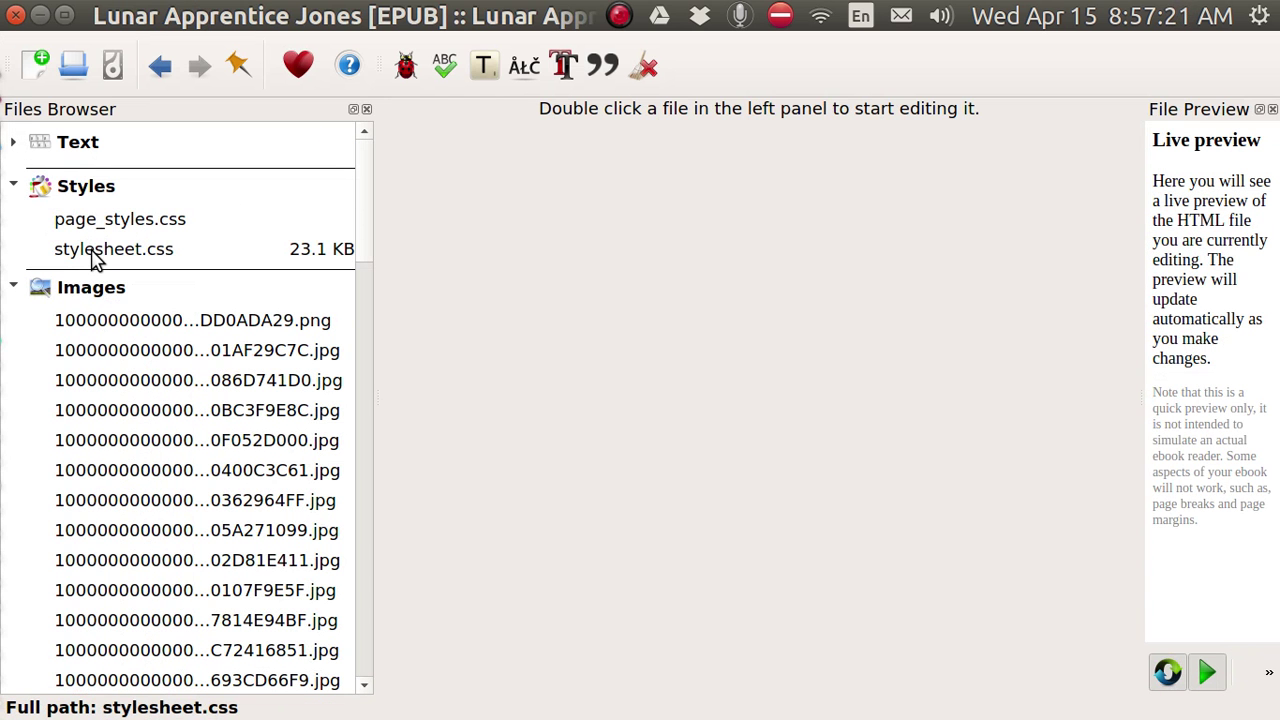
double_click(92, 257)
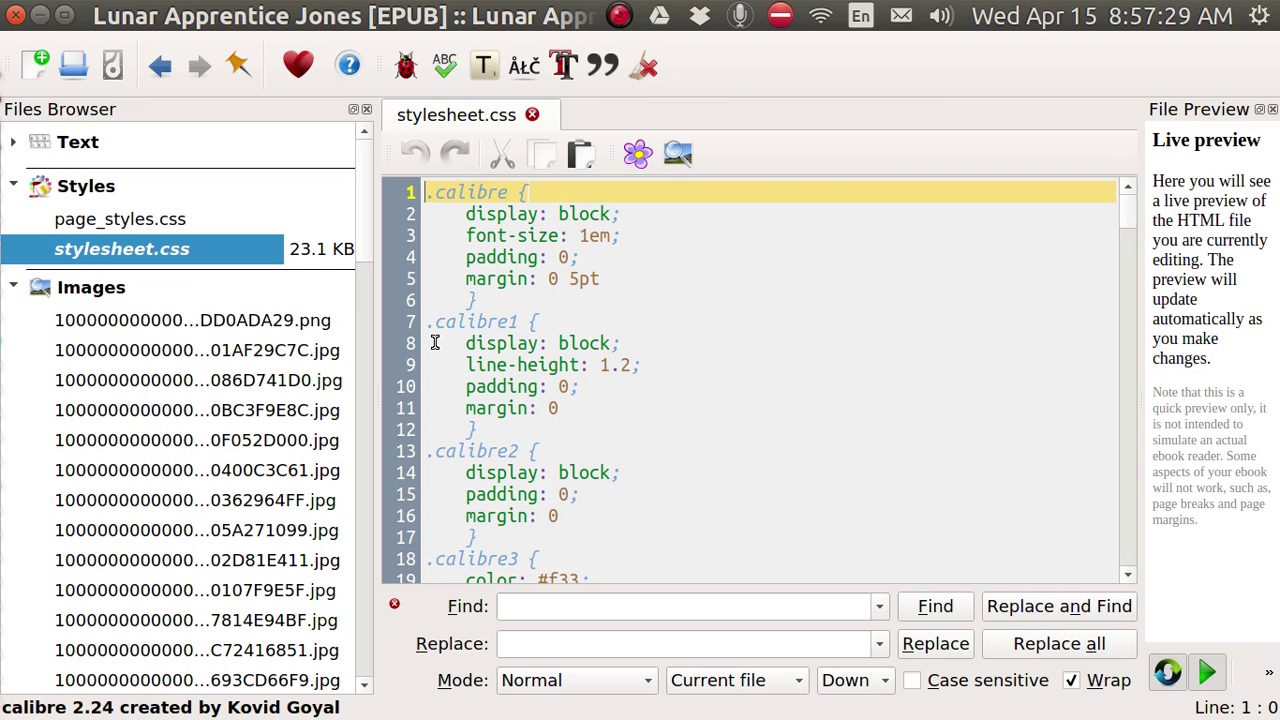
Scroll stylesheet.css down to the .p-frame_20_contents rule near line 851
drag(1133, 228, 1133, 463)
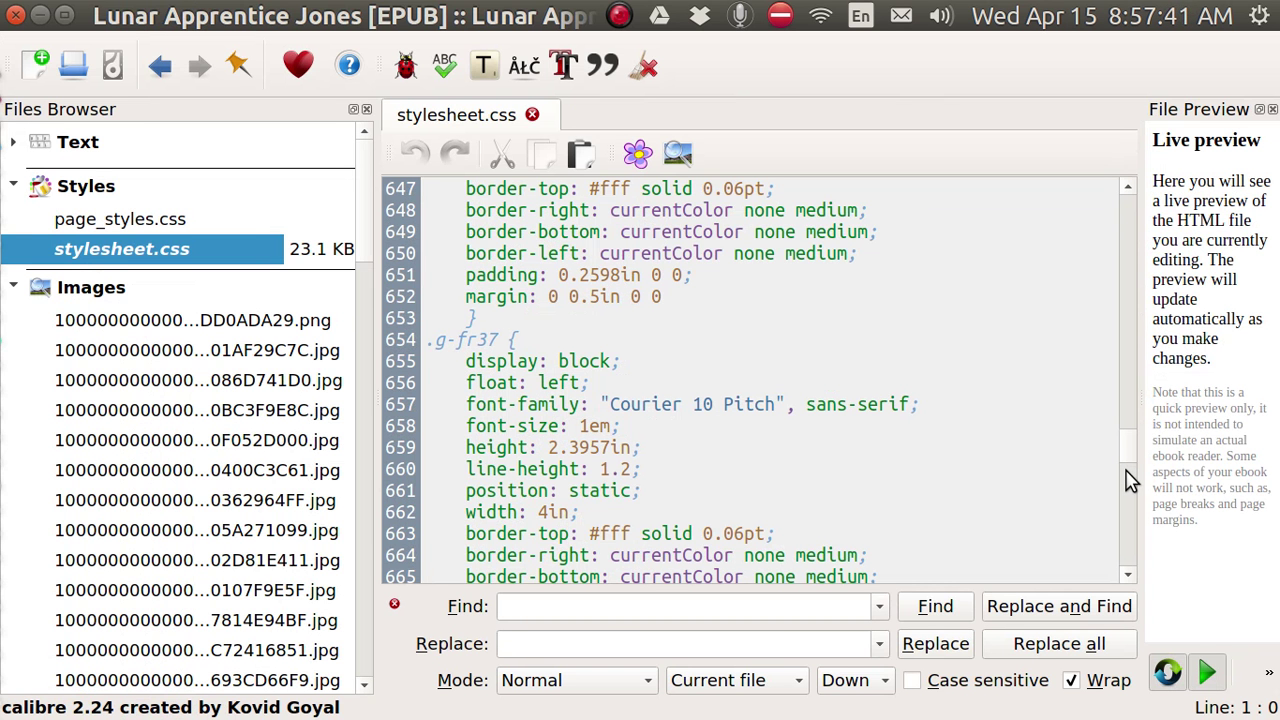
drag(1128, 458, 1134, 528)
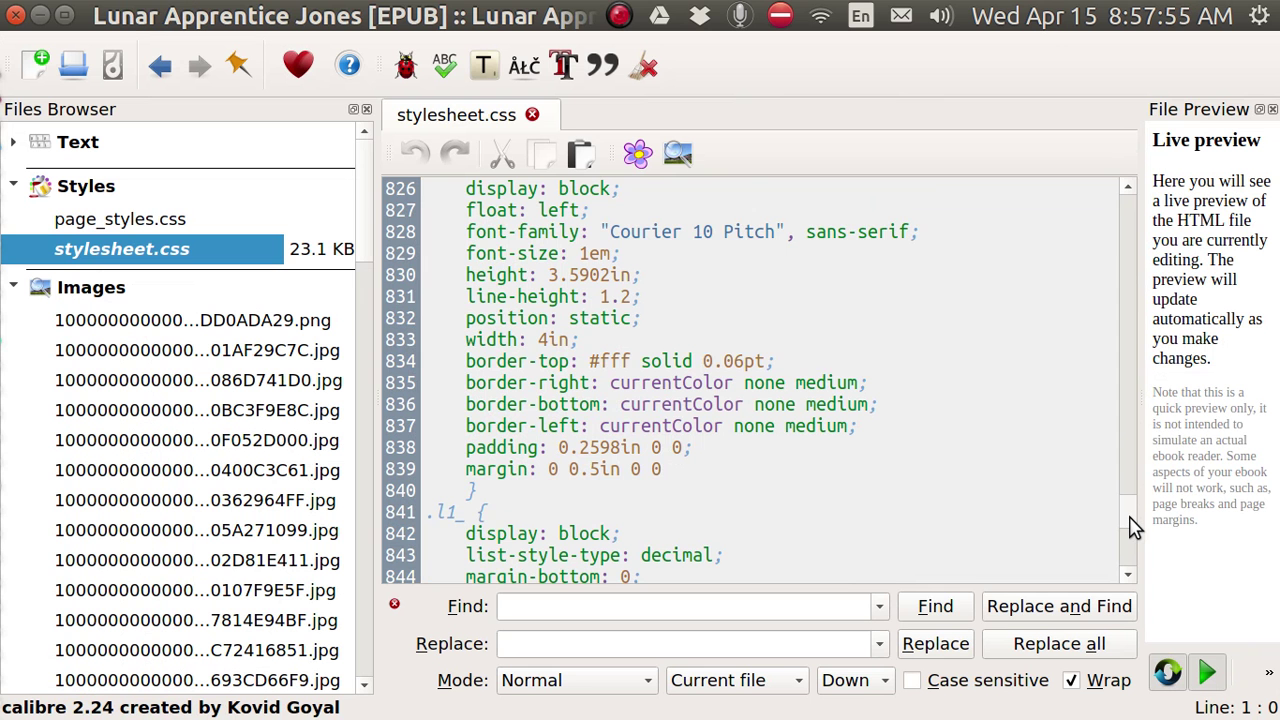
scroll(1133, 528, down, 3)
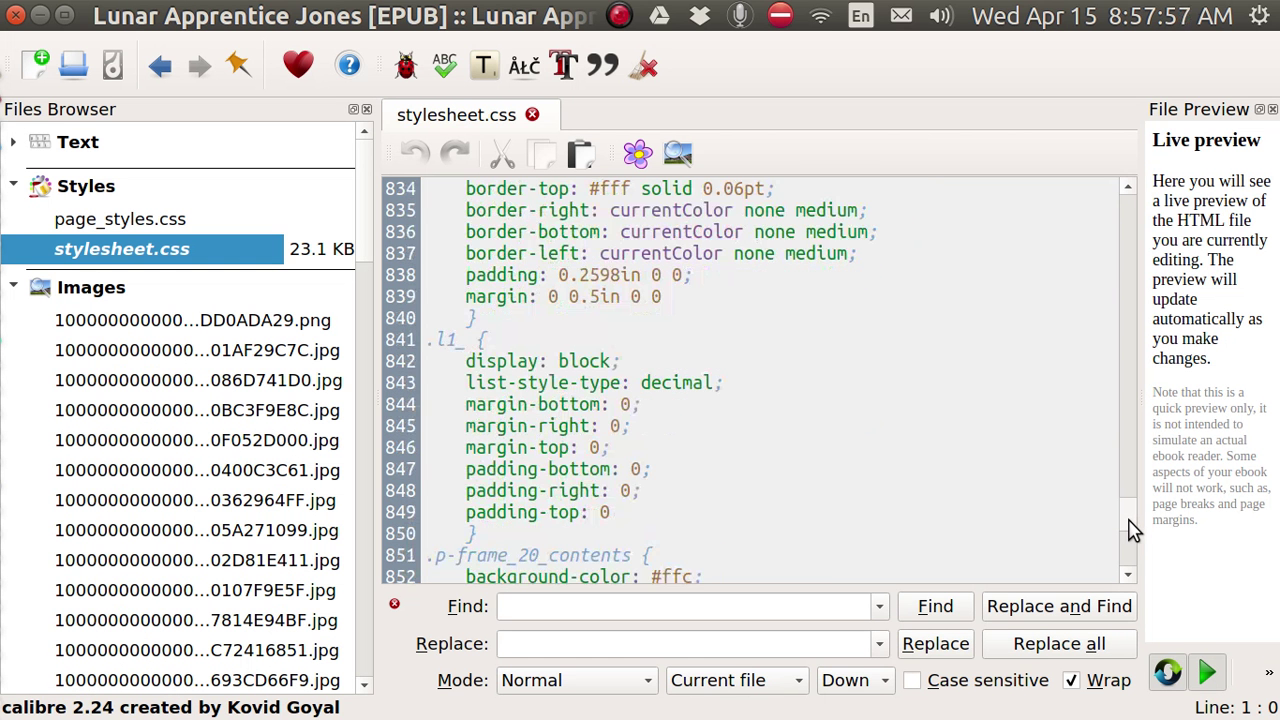
scroll(1133, 528, down, 2)
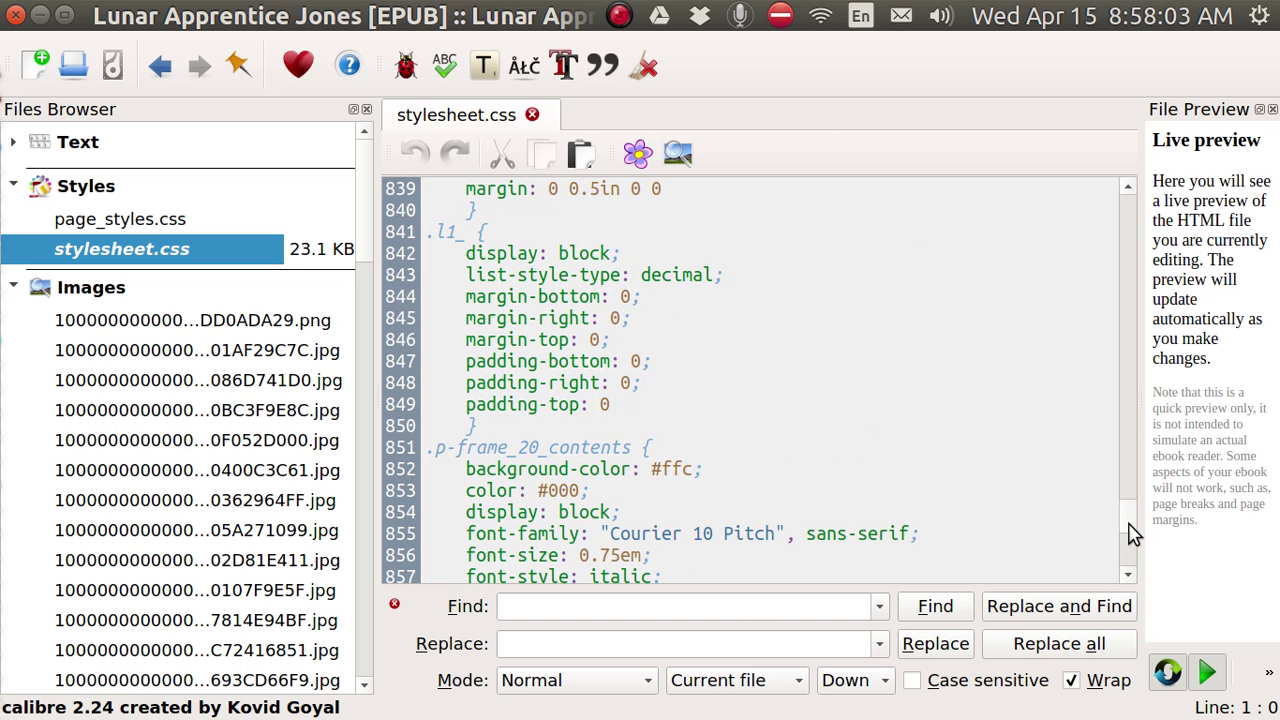
scroll(1133, 533, down, 3)
scroll(1133, 536, up, 1)
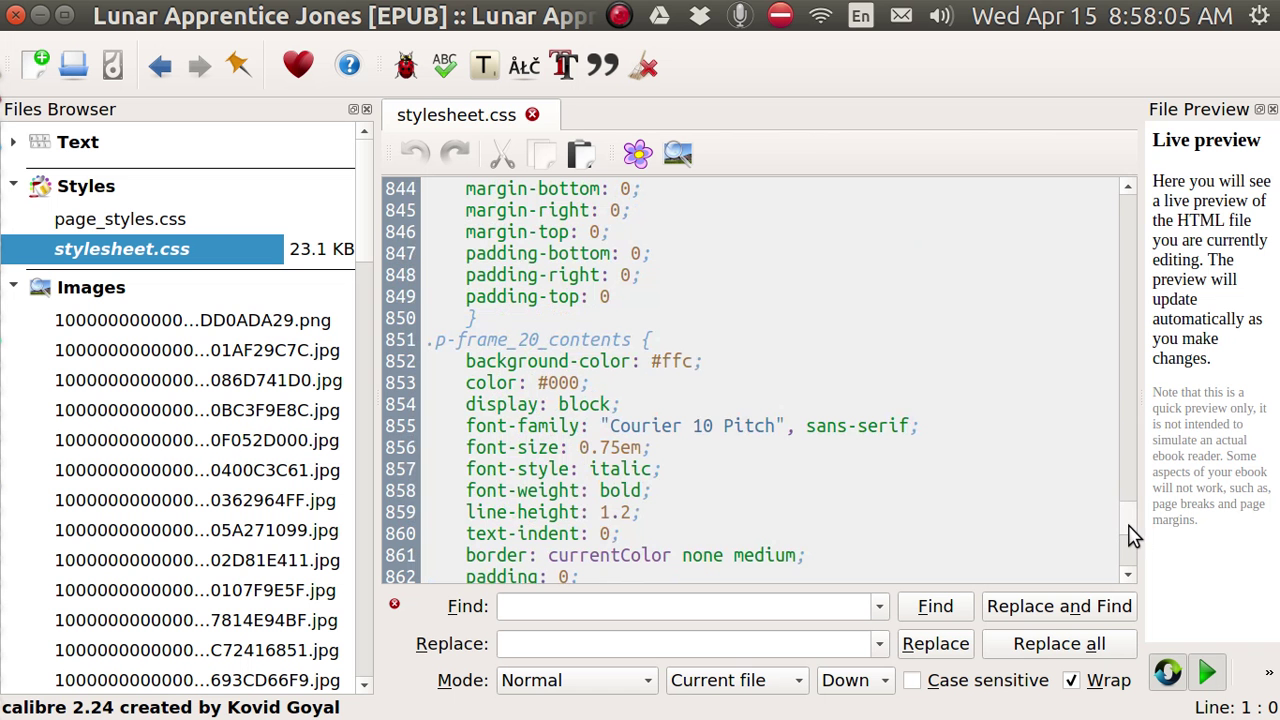
Insert 'page-break-inside: avoid;' on a new line after font-weight: bold; in .p-frame_20_contents
click(663, 490)
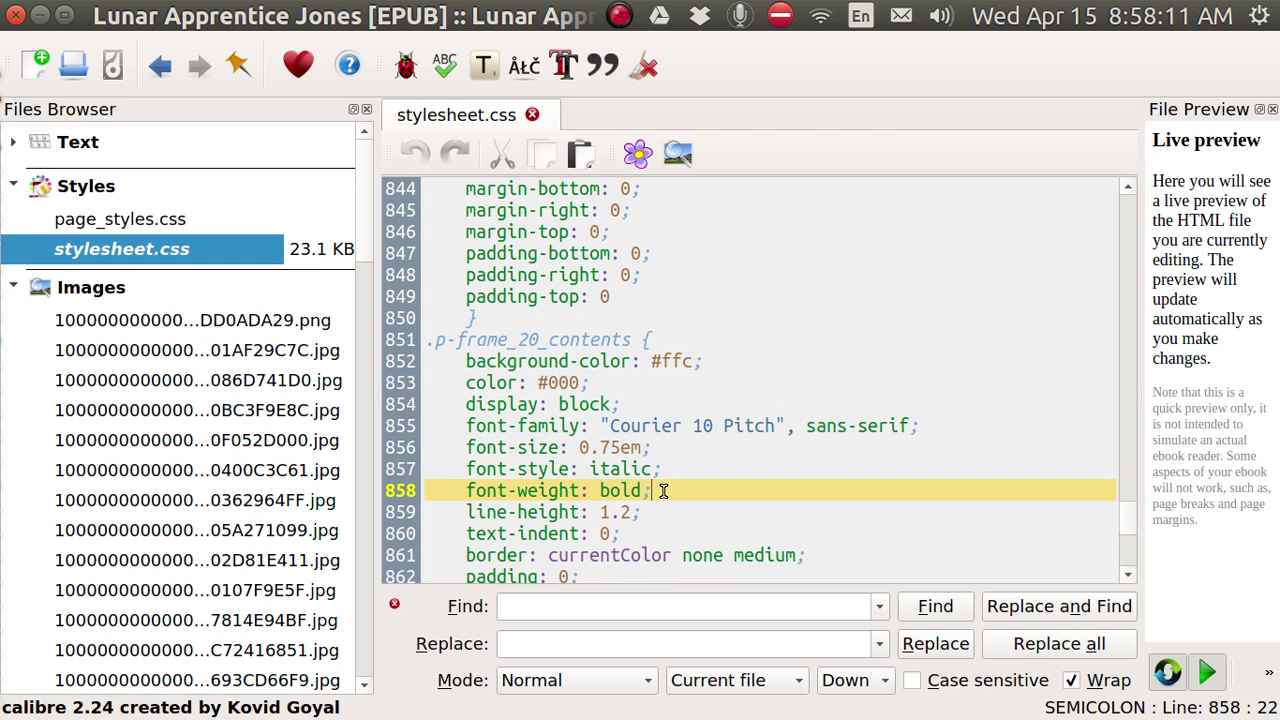
key(Return)
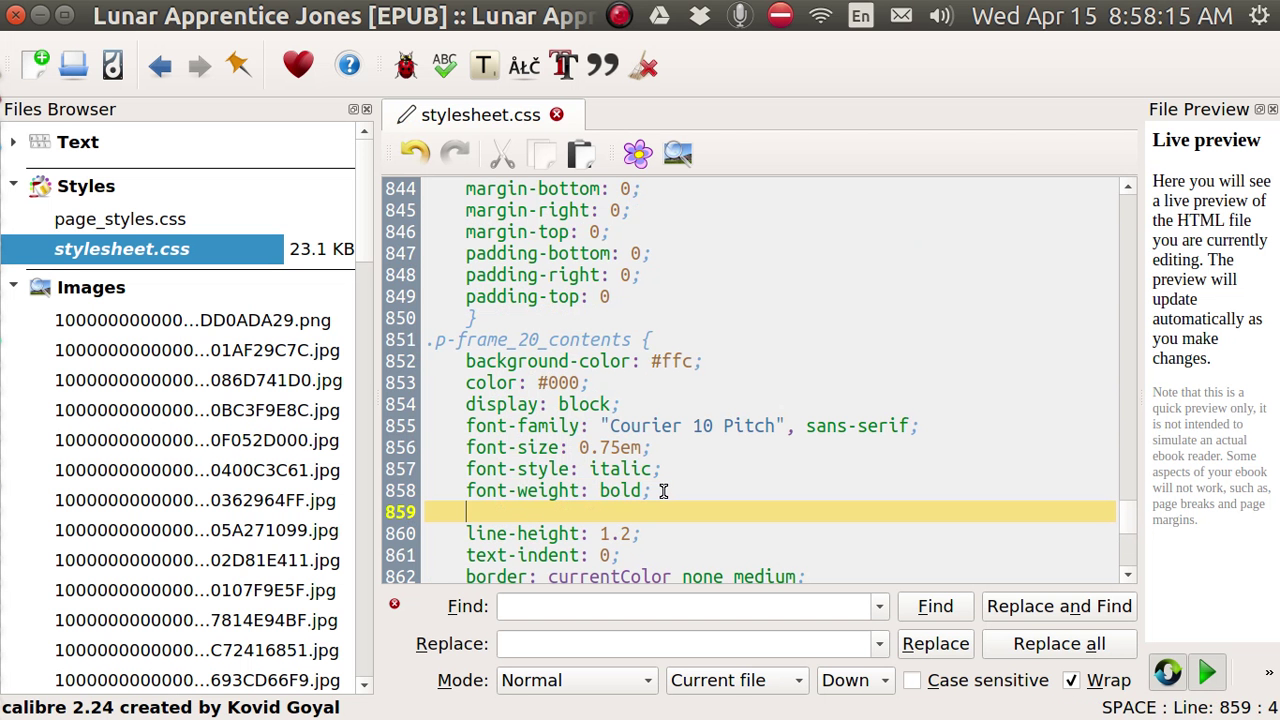
text(page)
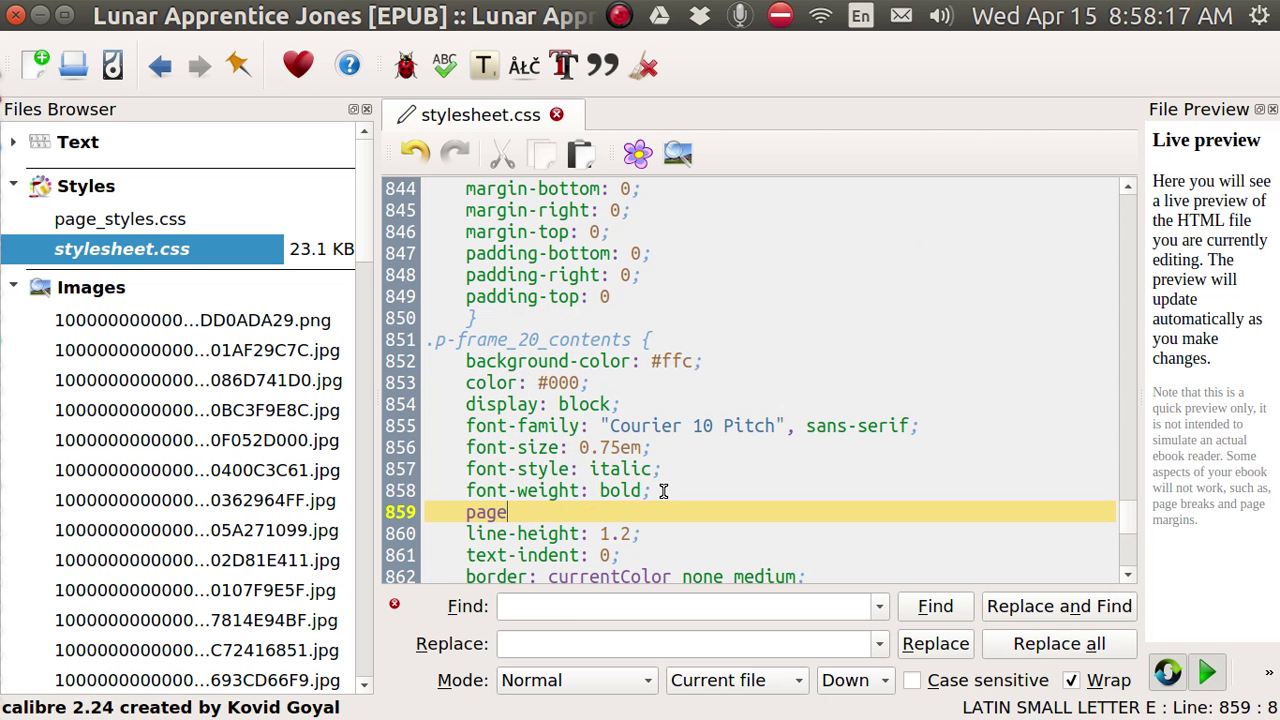
text(-b)
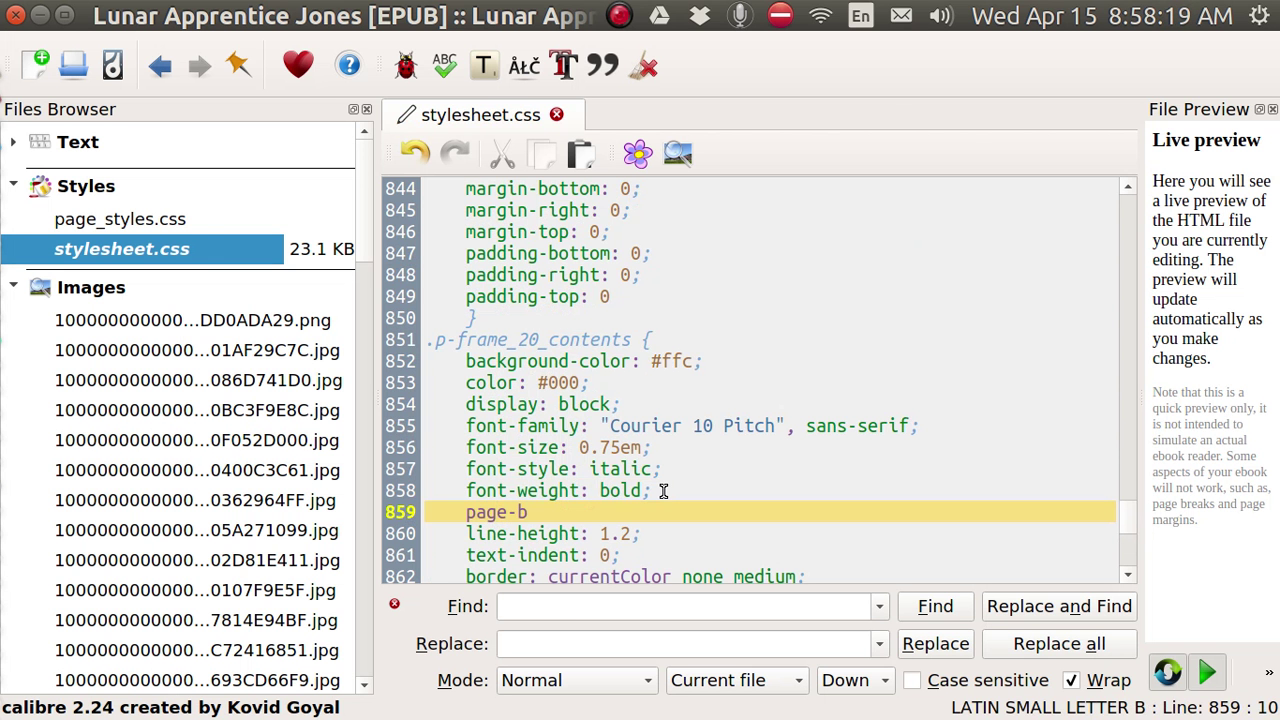
text(reak-)
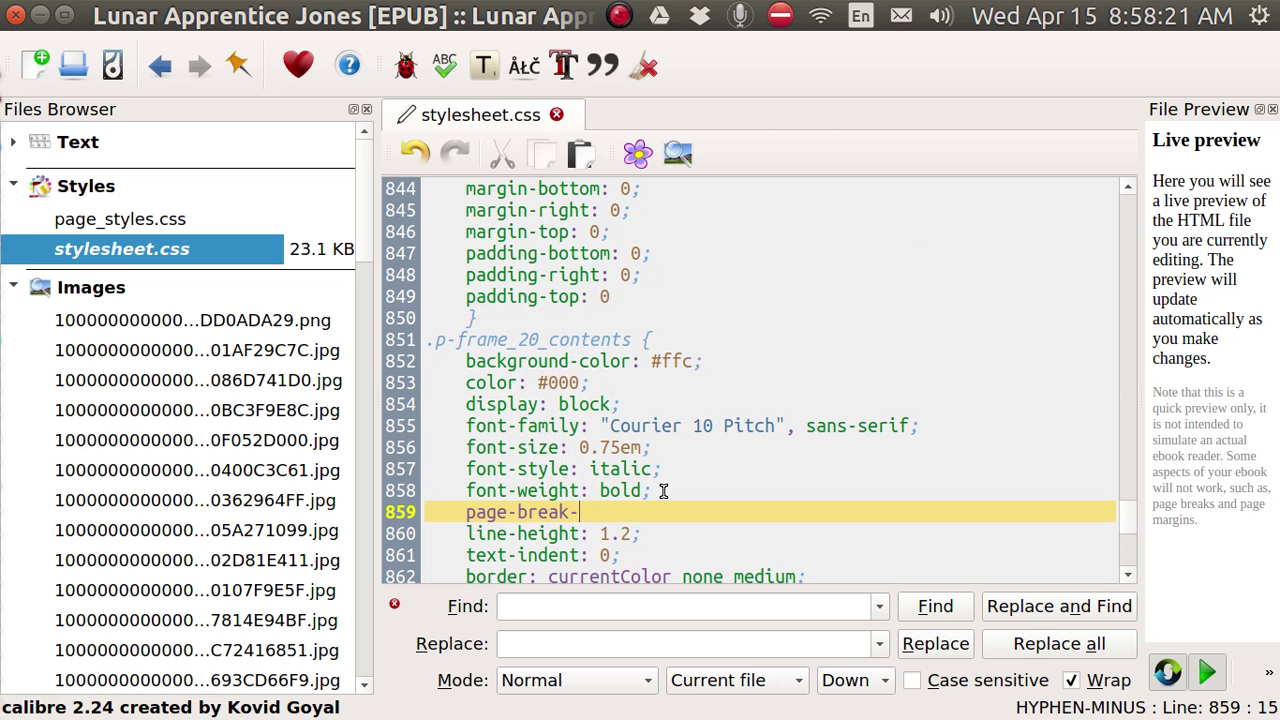
text(inside)
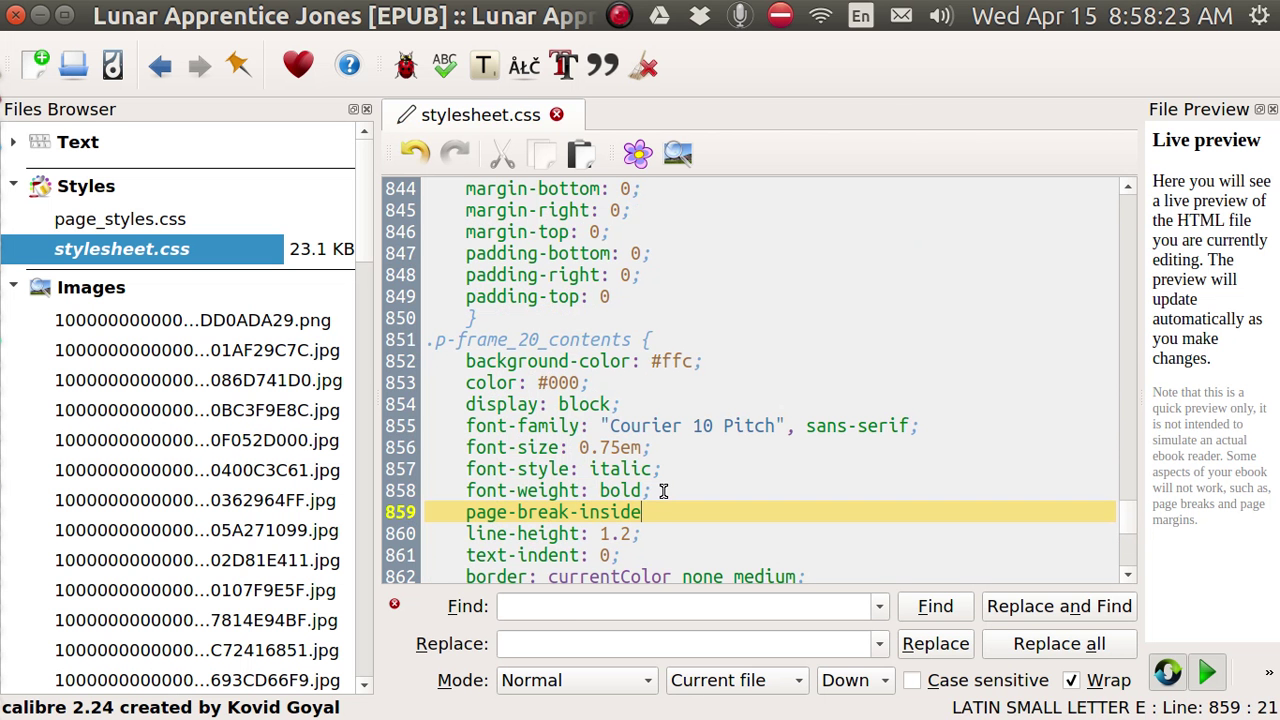
text(:)
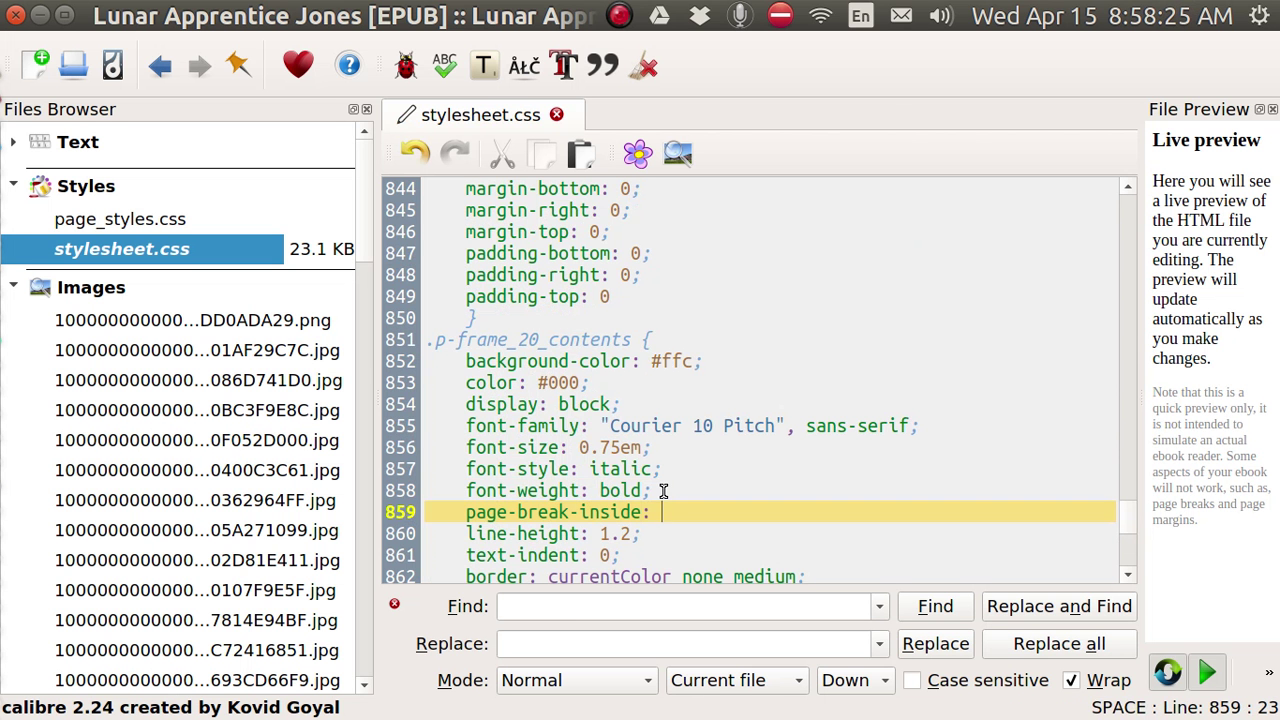
text( avoid)
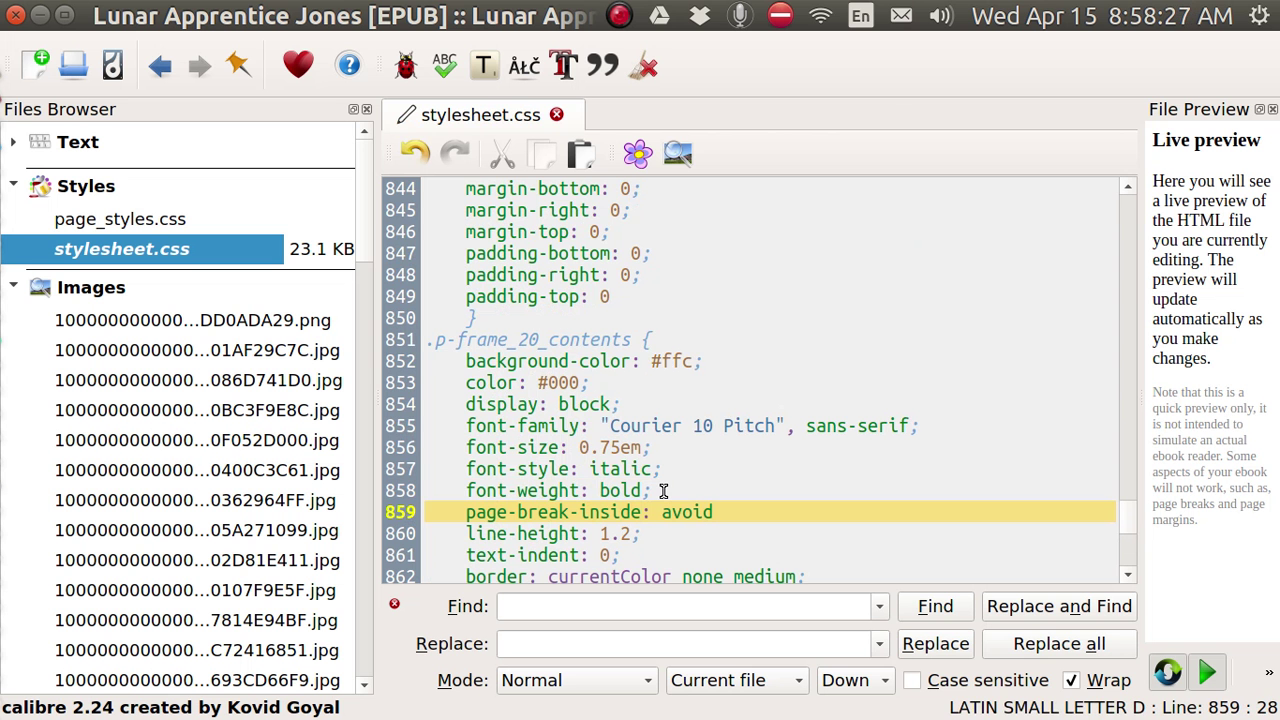
text(;)
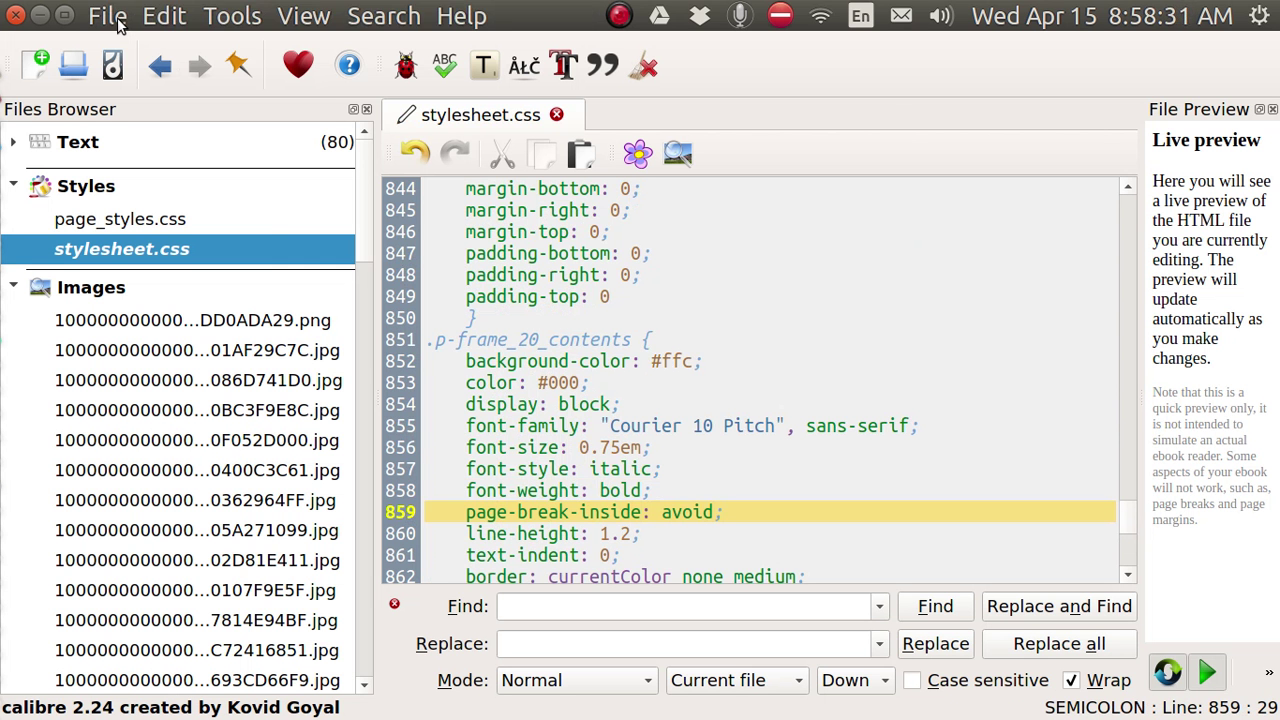
Save the edited book with File > Save and close the book editor
click(108, 16)
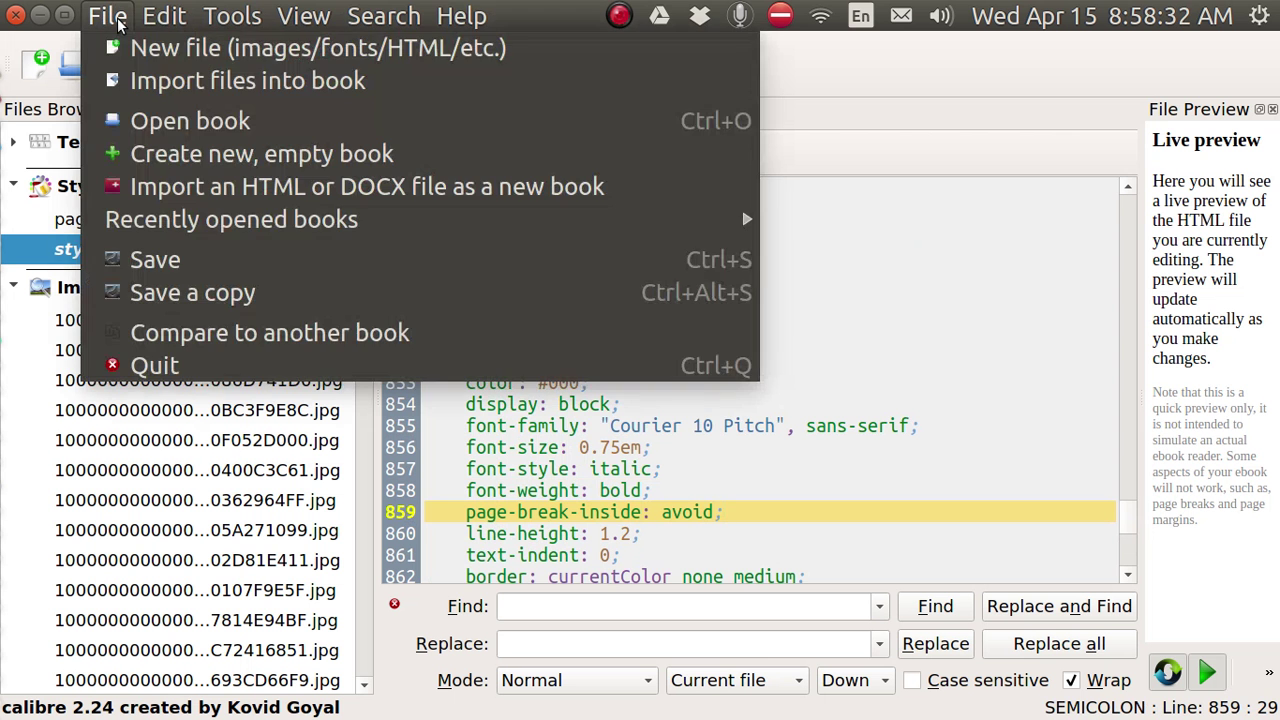
click(155, 259)
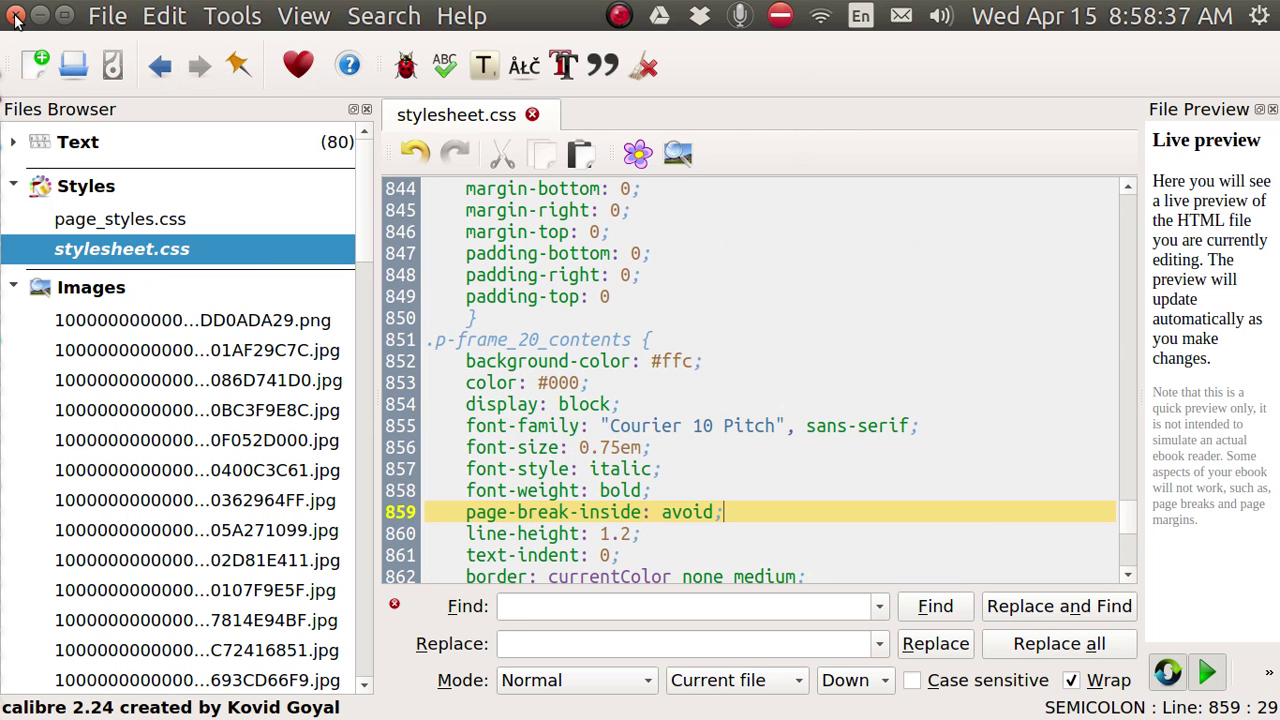
click(15, 18)
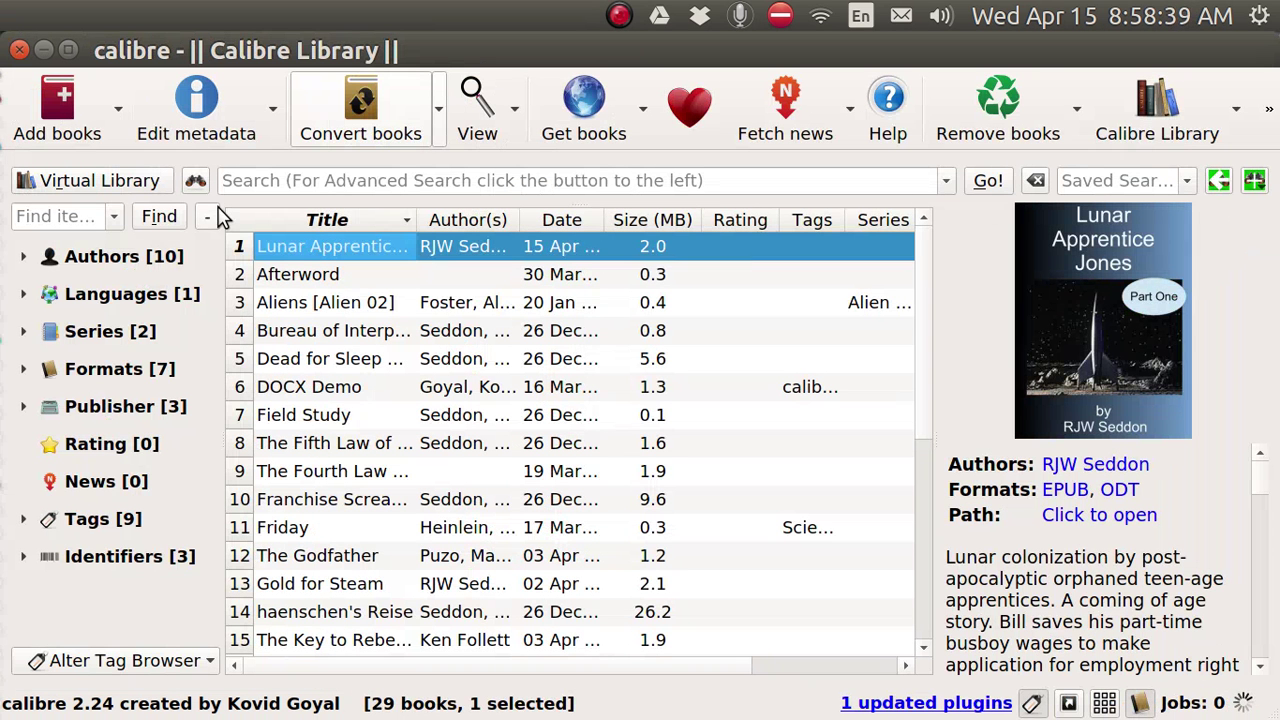
Reopen Lunar Apprentice Jones from its EPUB format in the E-book viewer
click(1070, 490)
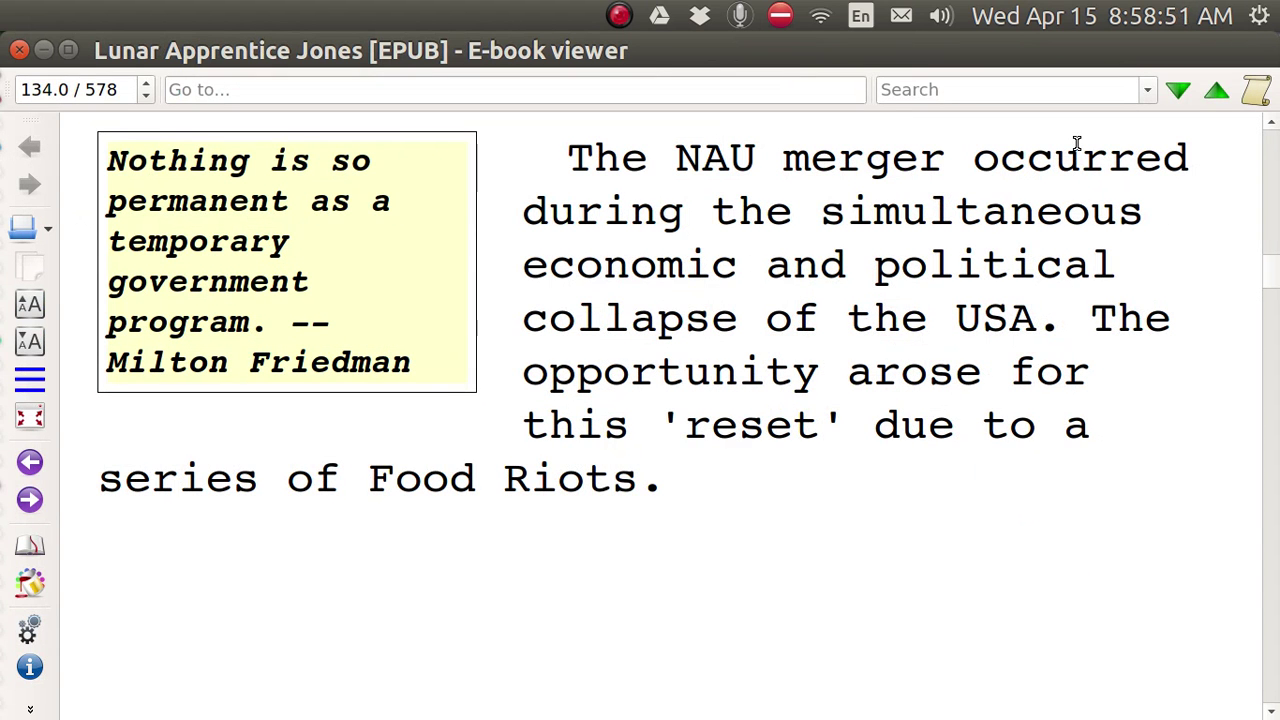
Return to the start of the book and search for 'milton', reaching the first match
key(Home)
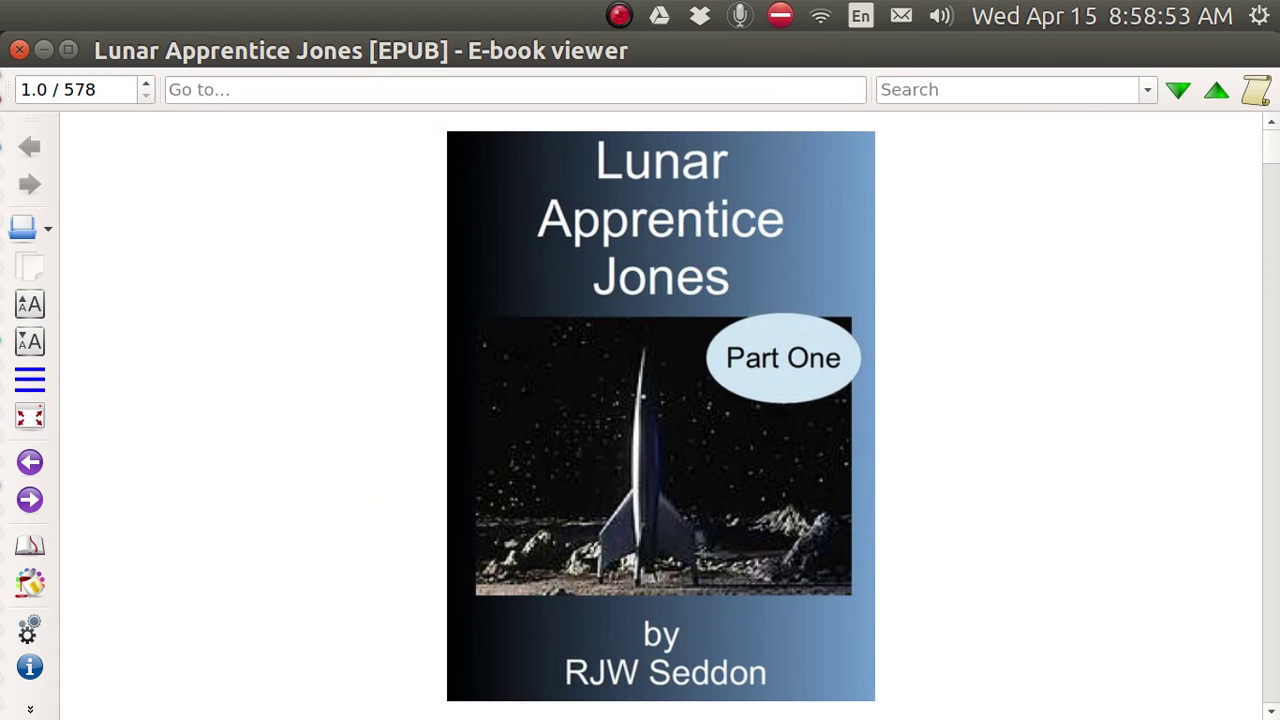
click(941, 85)
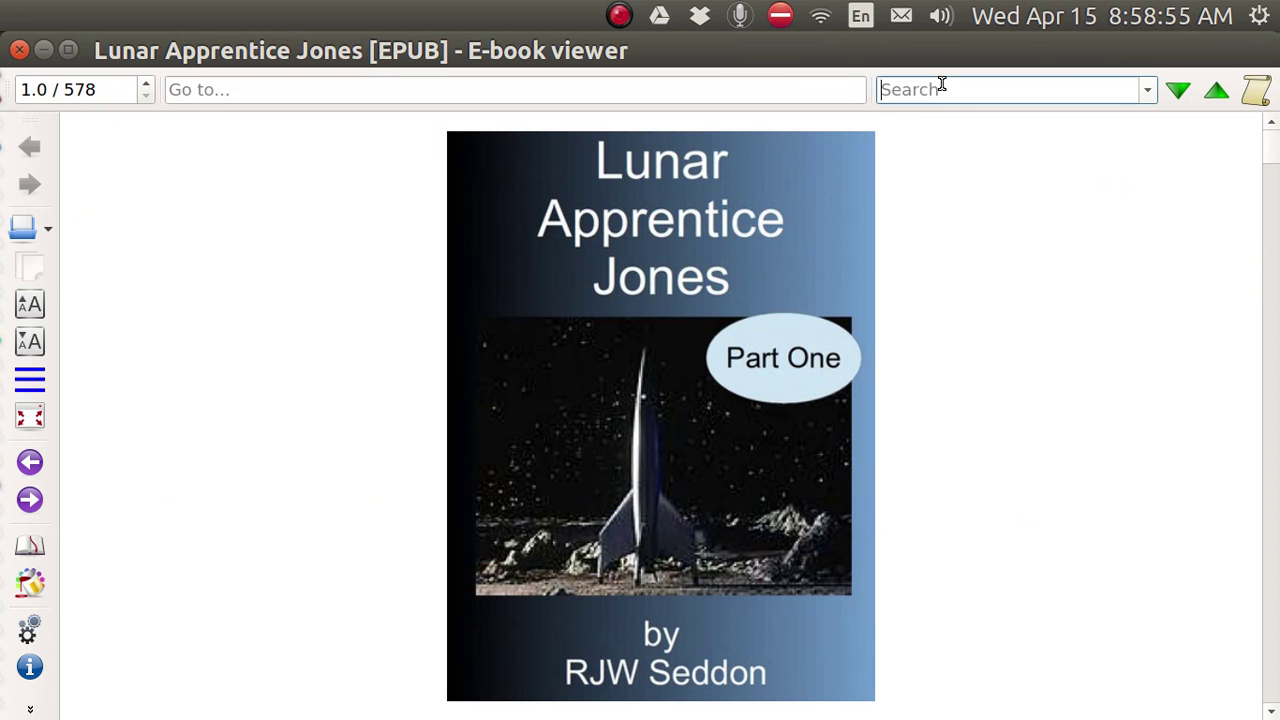
text(milton)
click(1178, 91)
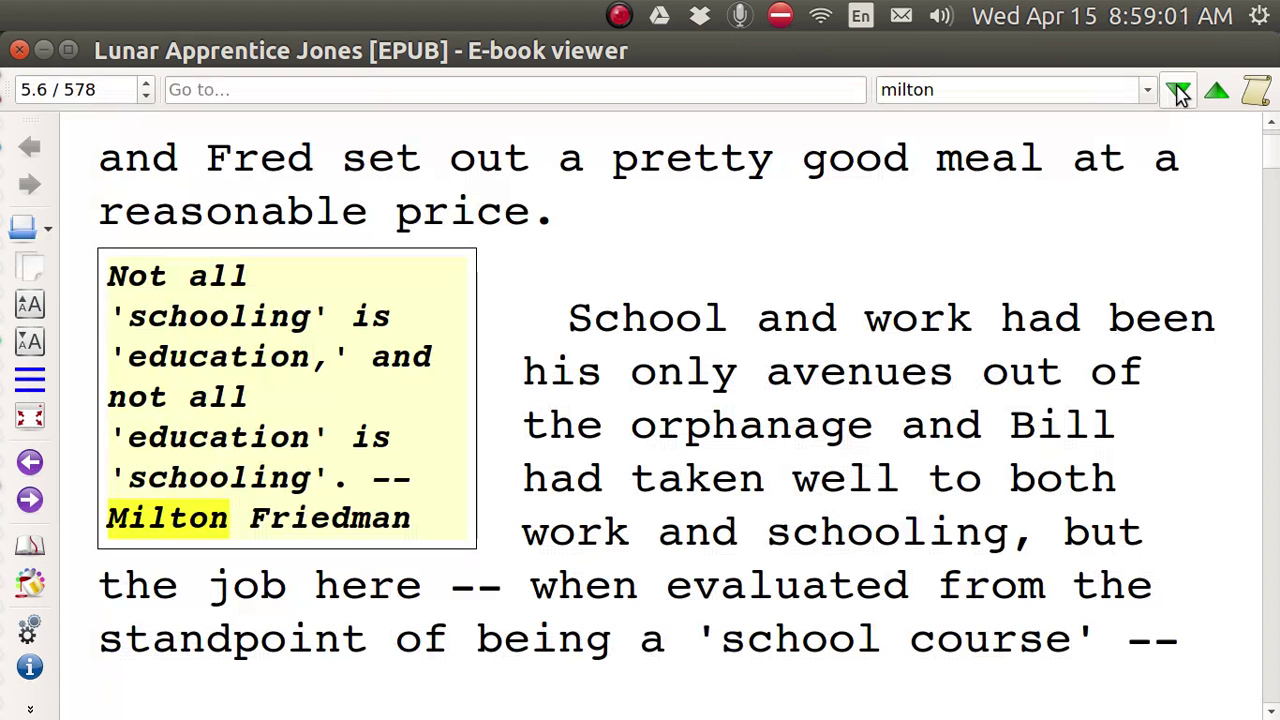
Step through the following milton matches to position 141.4, checking each Friedman quote box is unsplit
click(1178, 91)
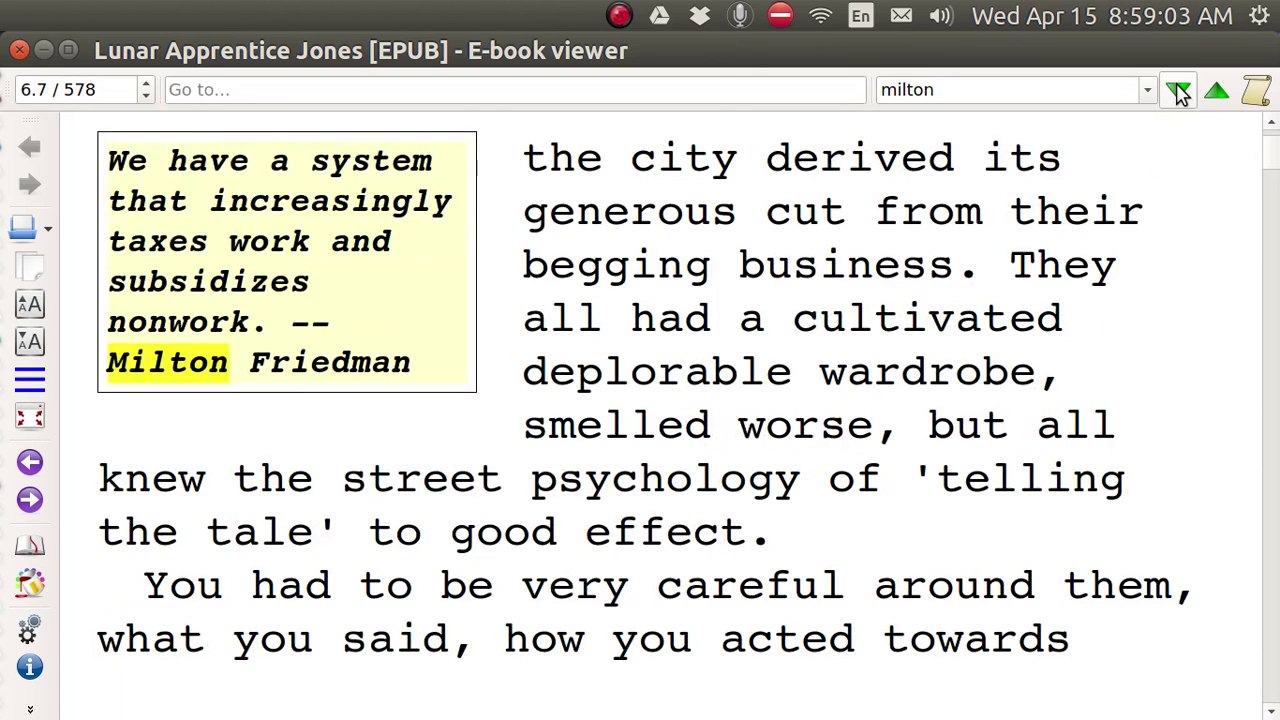
click(1178, 91)
click(1178, 91)
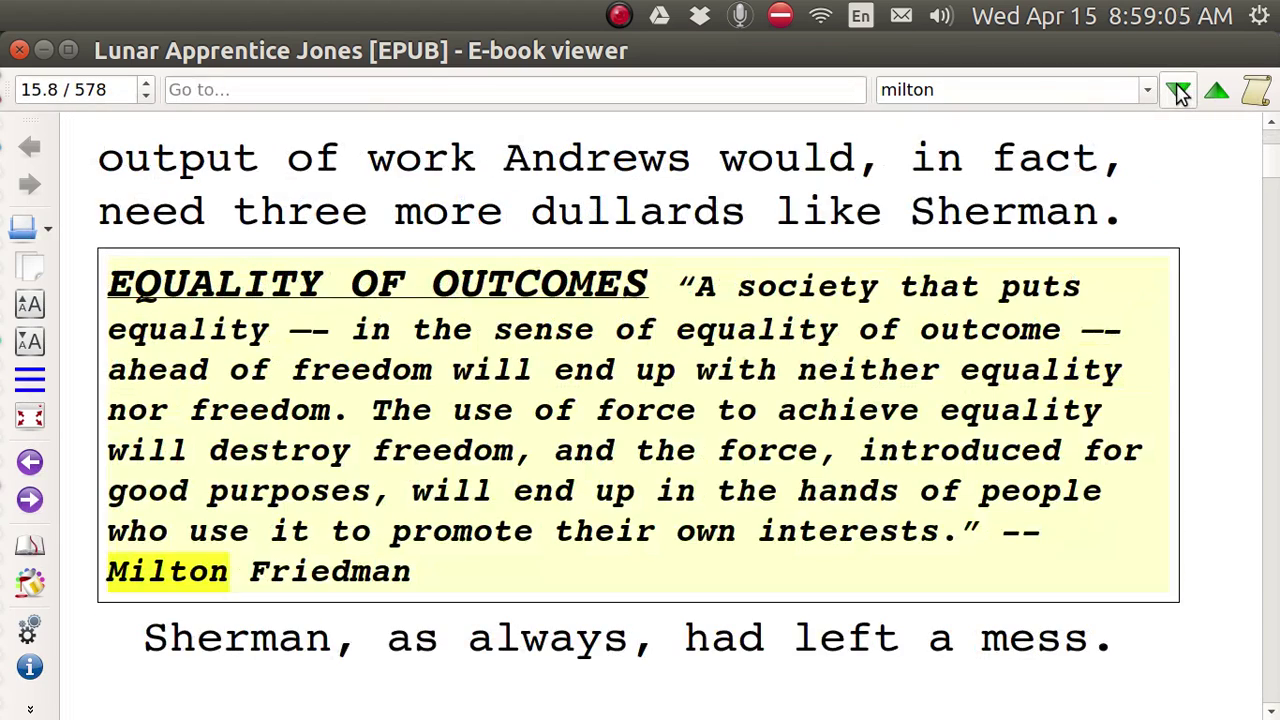
click(1180, 91)
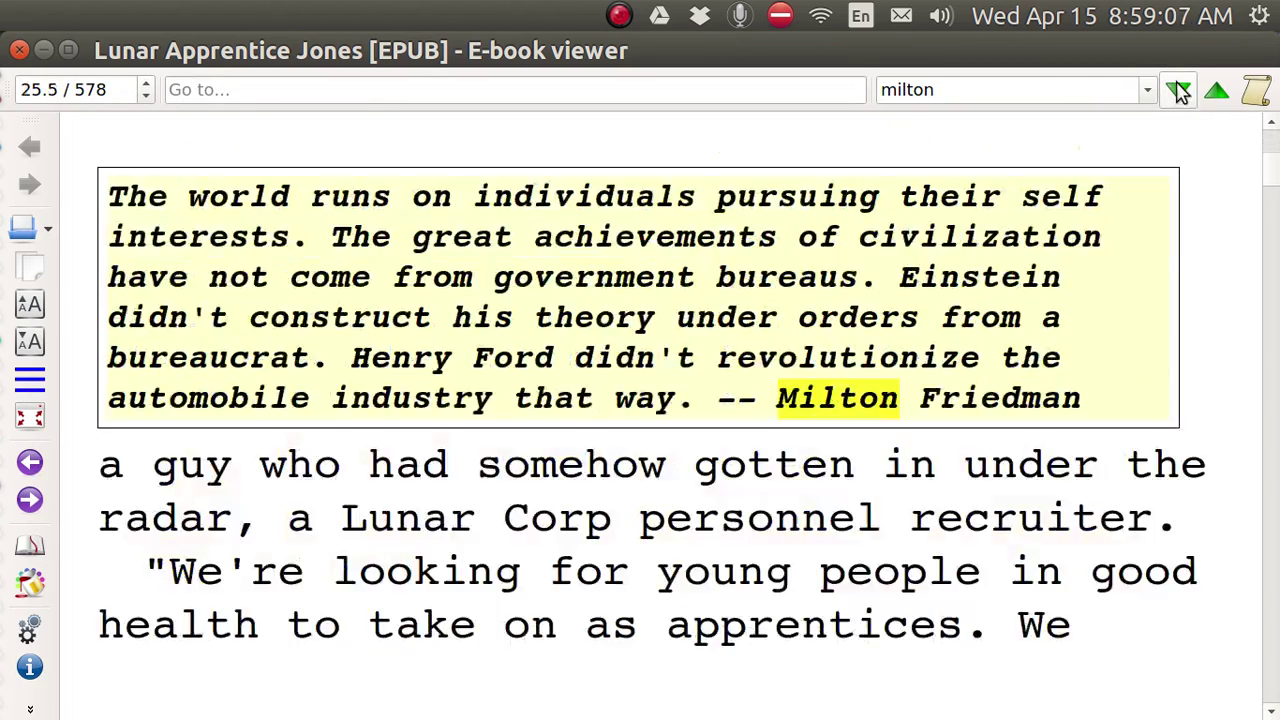
click(1180, 91)
click(1180, 91)
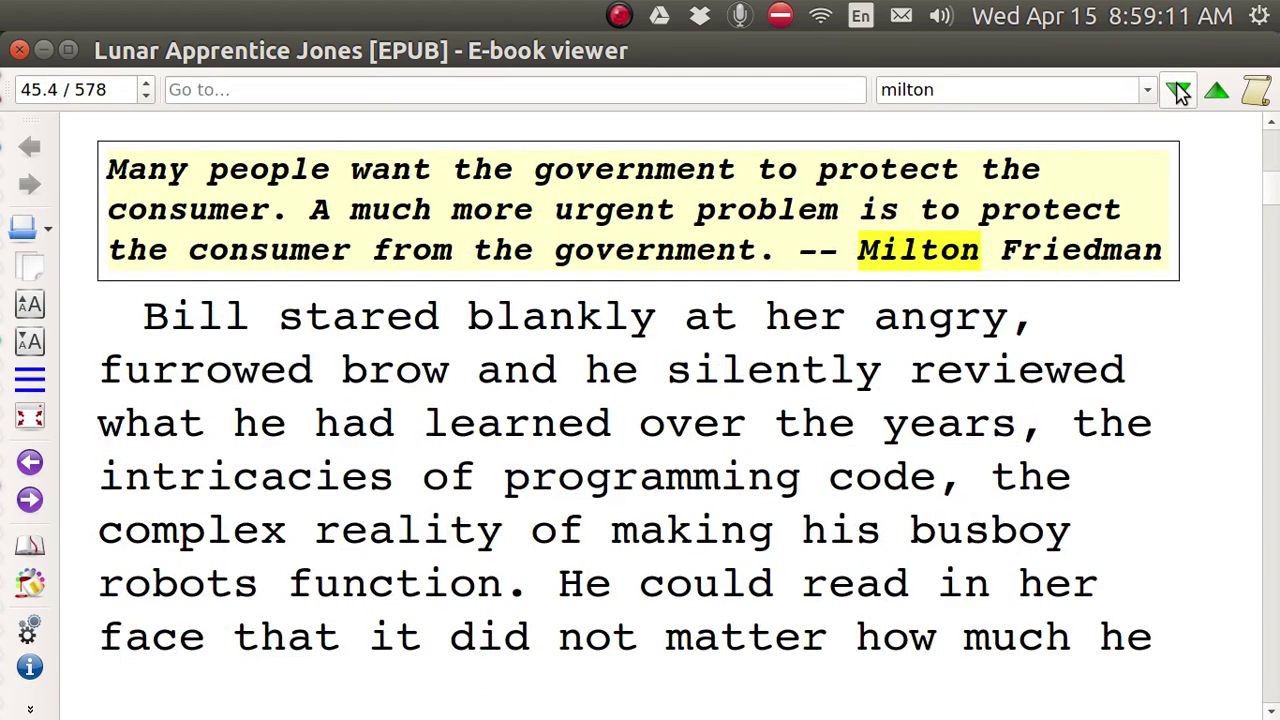
click(1180, 91)
click(1180, 91)
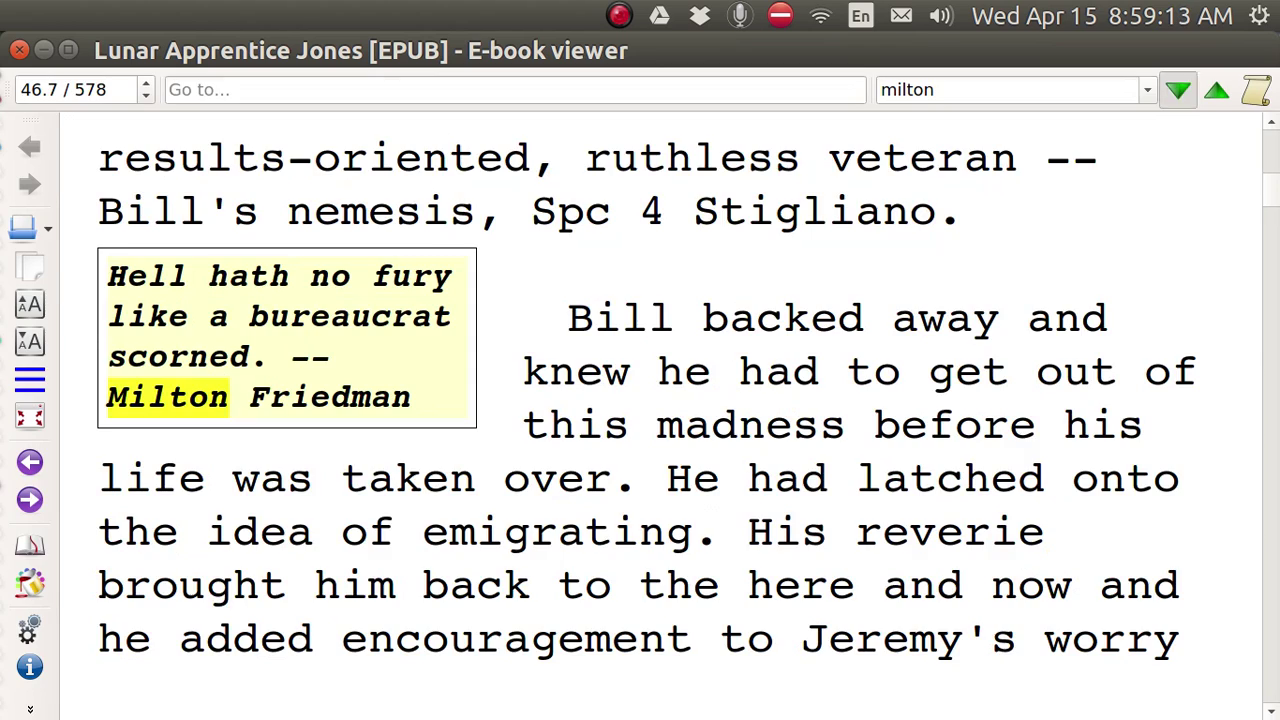
click(1180, 91)
click(1180, 91)
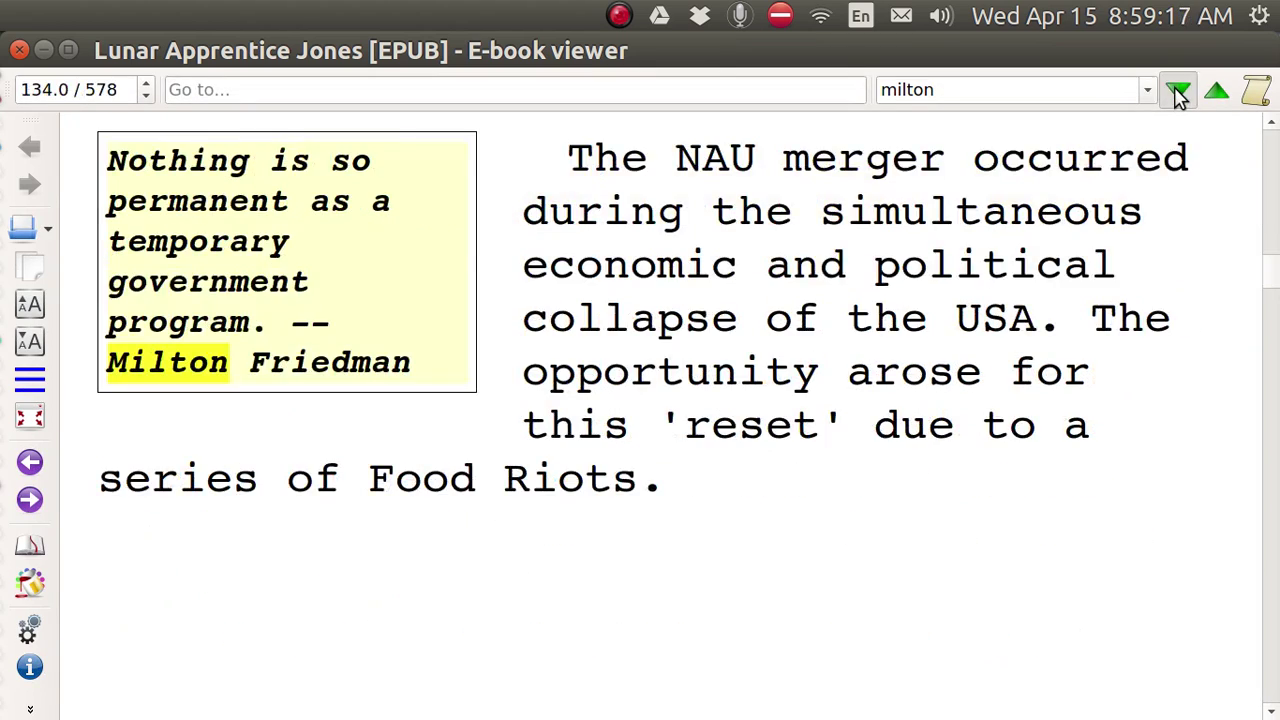
click(1180, 91)
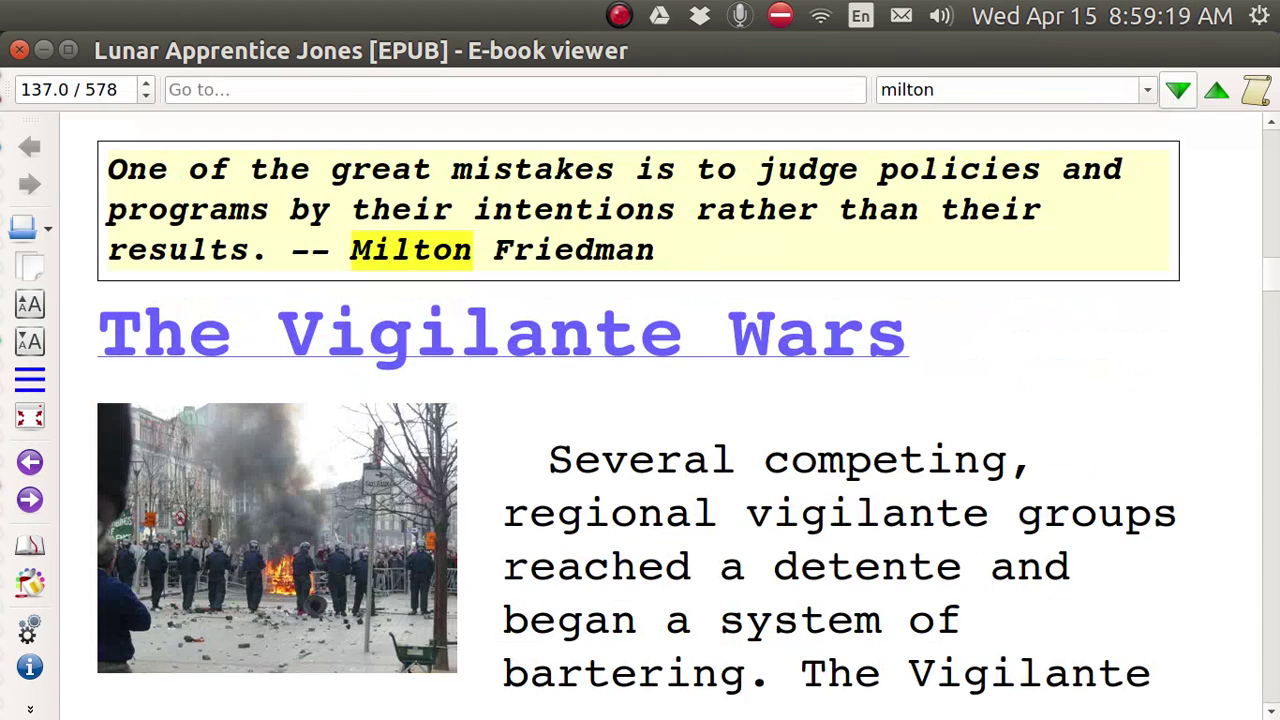
click(1176, 88)
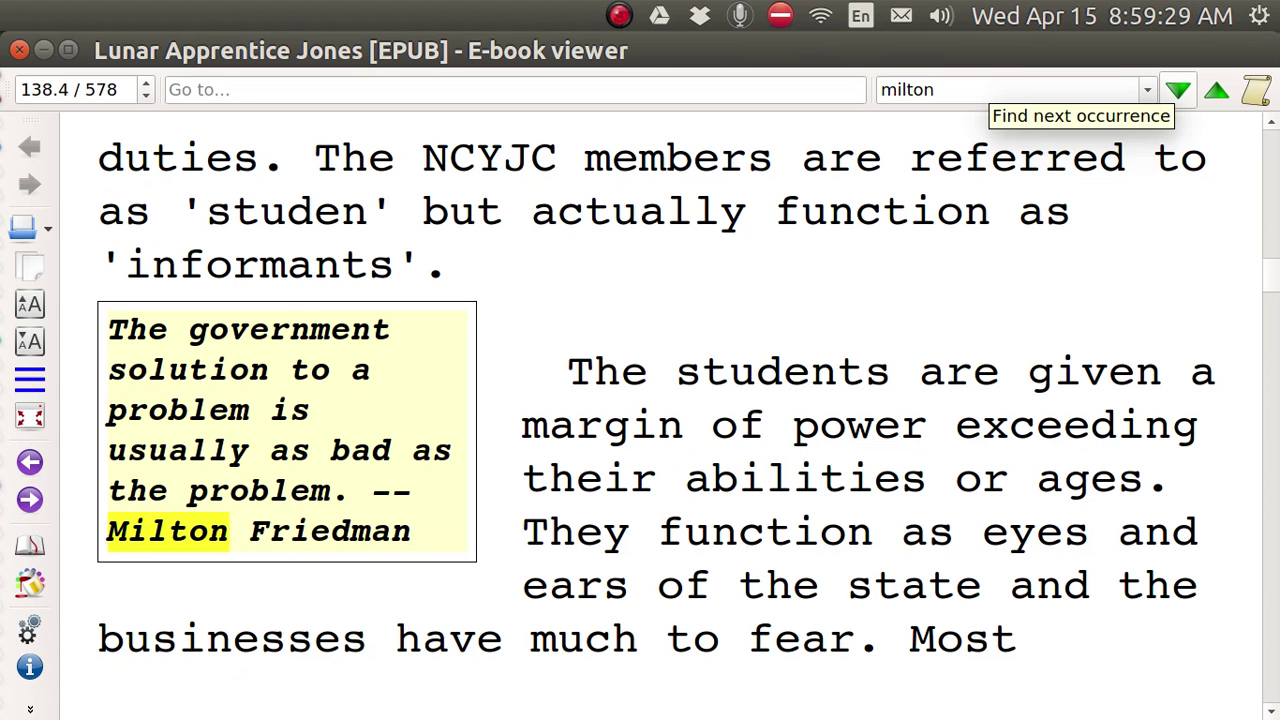
click(1178, 91)
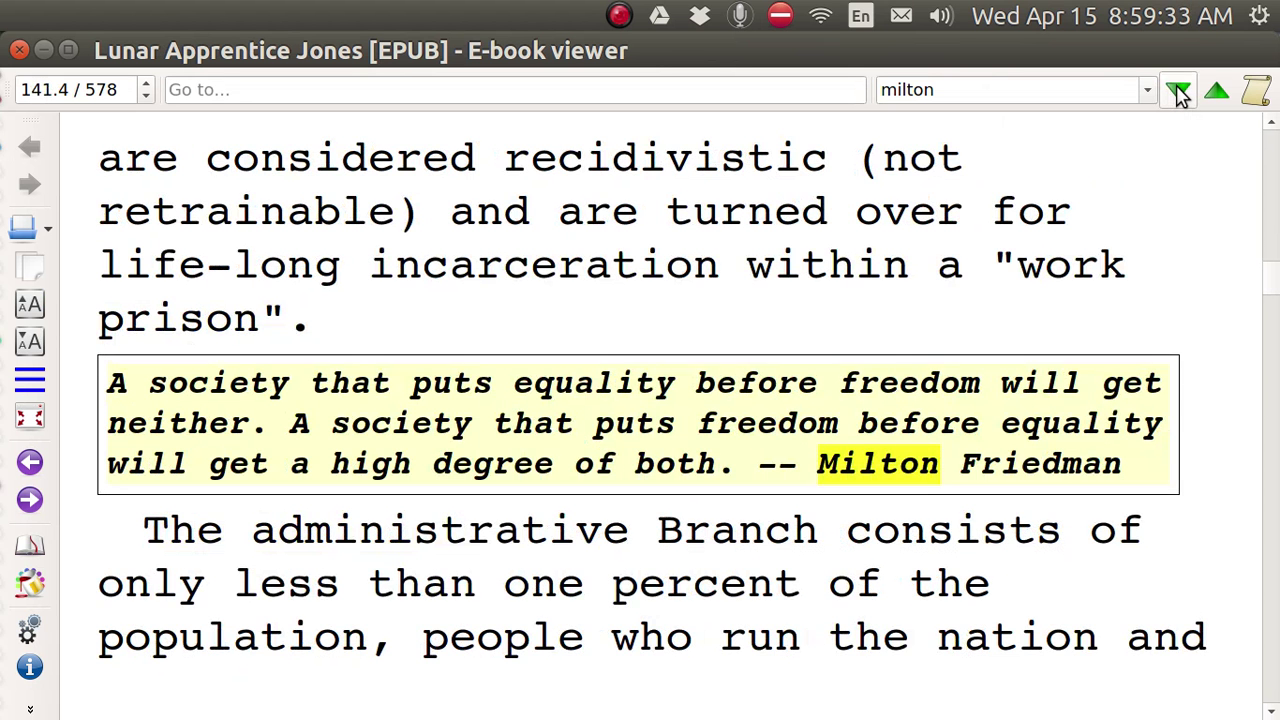